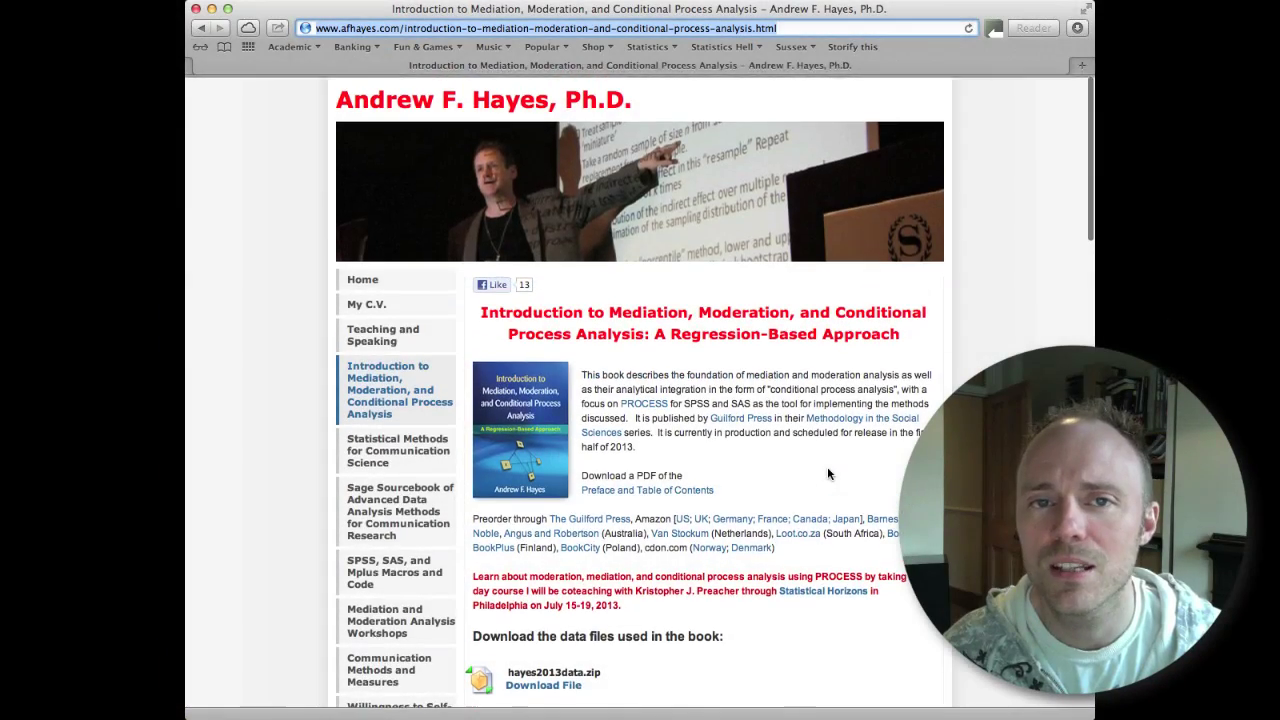
Look through the book's web page, from the data file download to the PROCESS for SPSS and SAS section.
{"action": "scroll", "coordinate": [827, 474], "scroll_direction": "down", "scroll_amount": 1}
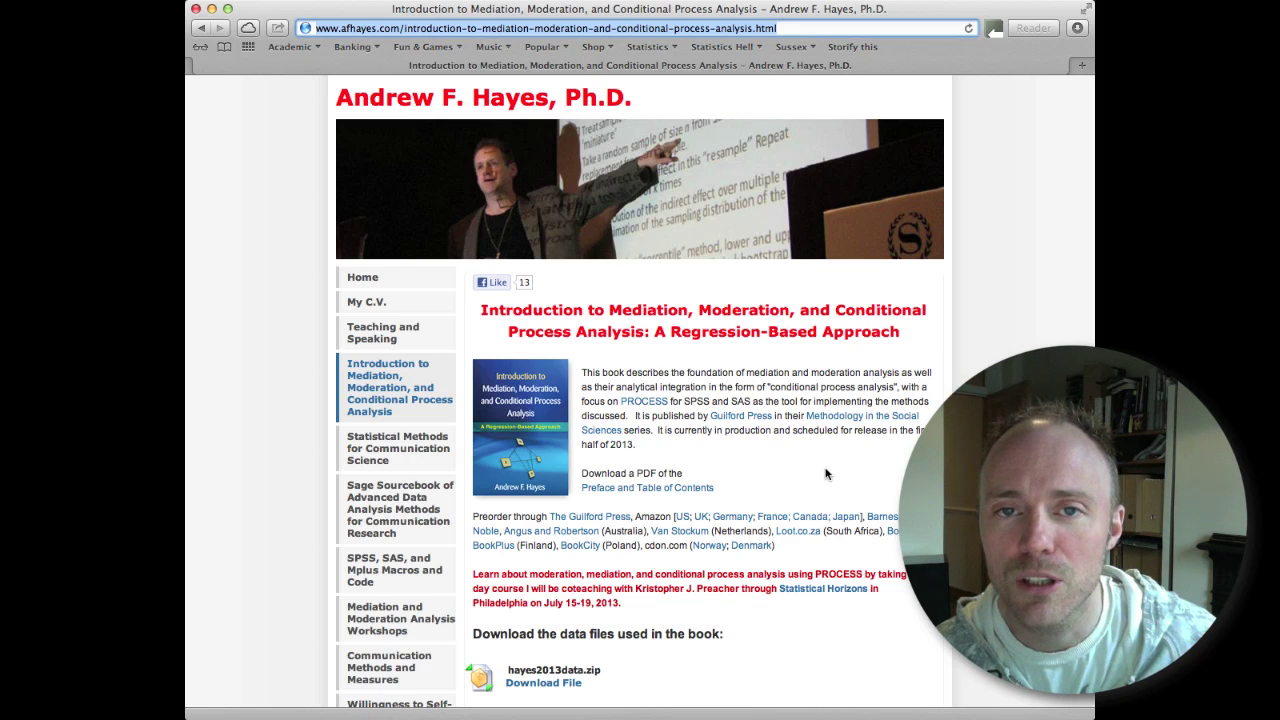
{"action": "scroll", "coordinate": [826, 474], "scroll_direction": "down", "scroll_amount": 8}
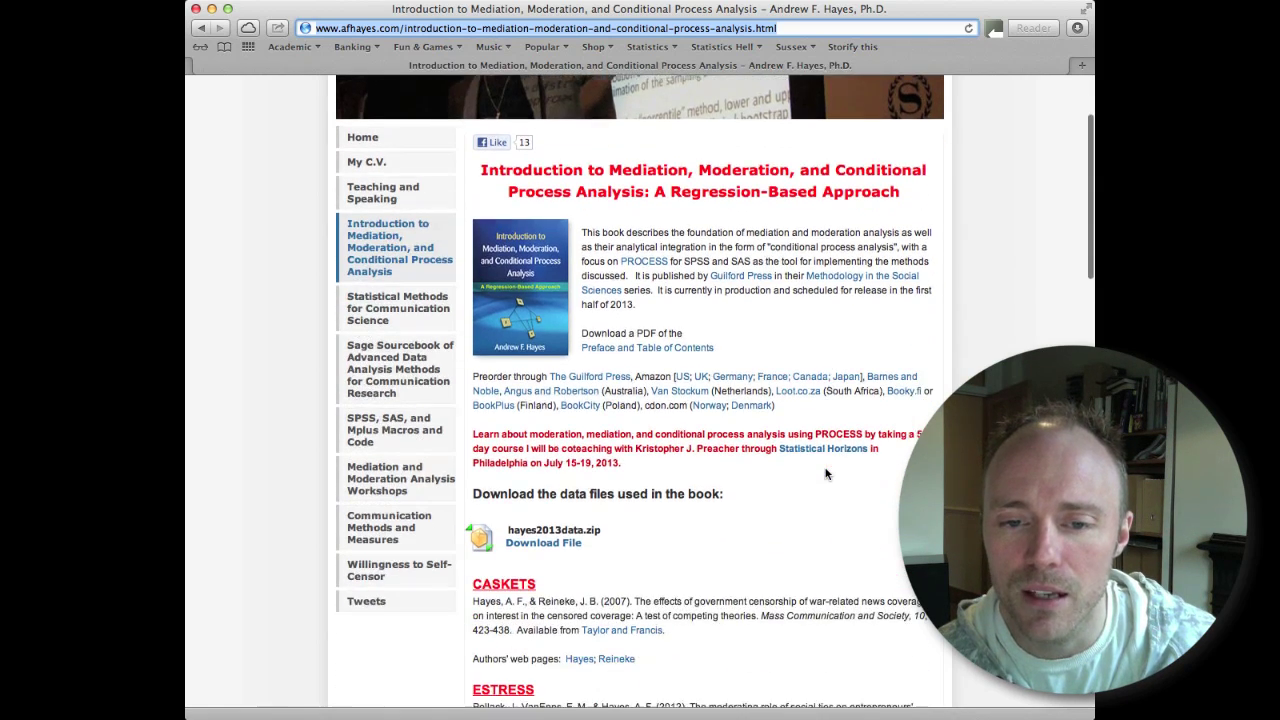
{"action": "scroll", "coordinate": [826, 474], "scroll_direction": "down", "scroll_amount": 12}
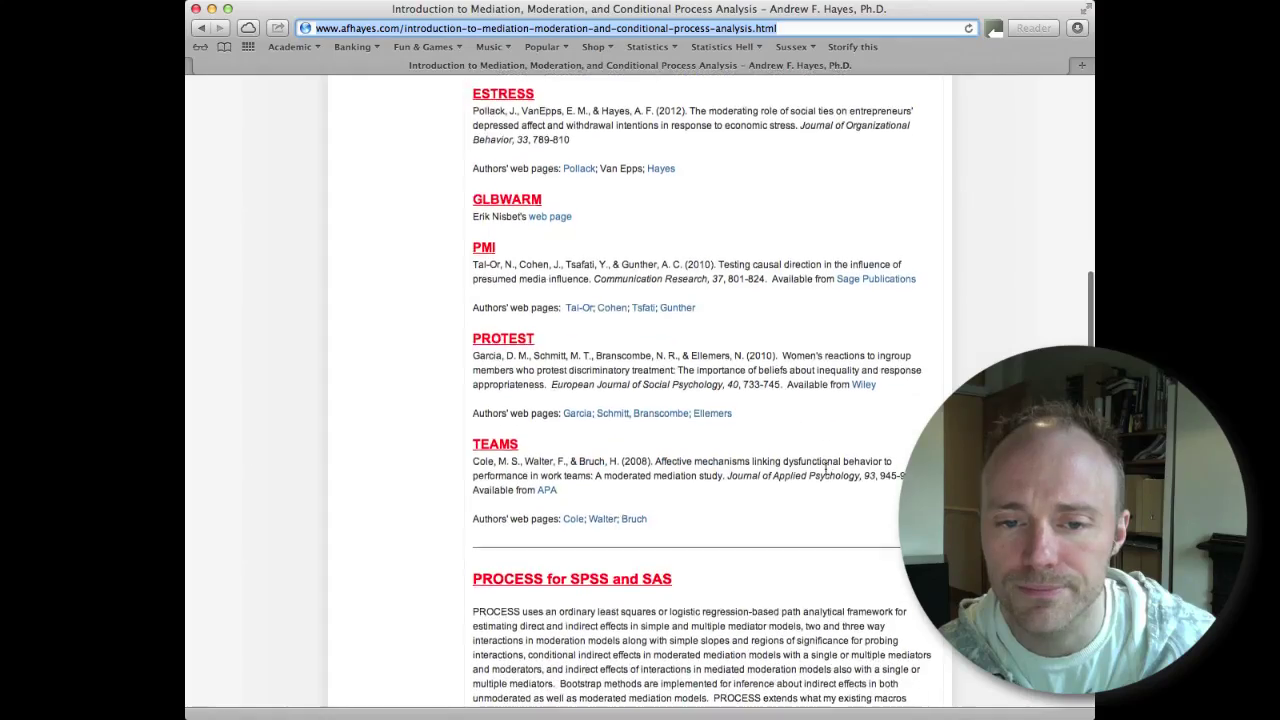
{"action": "scroll", "coordinate": [826, 474], "scroll_direction": "down", "scroll_amount": 2}
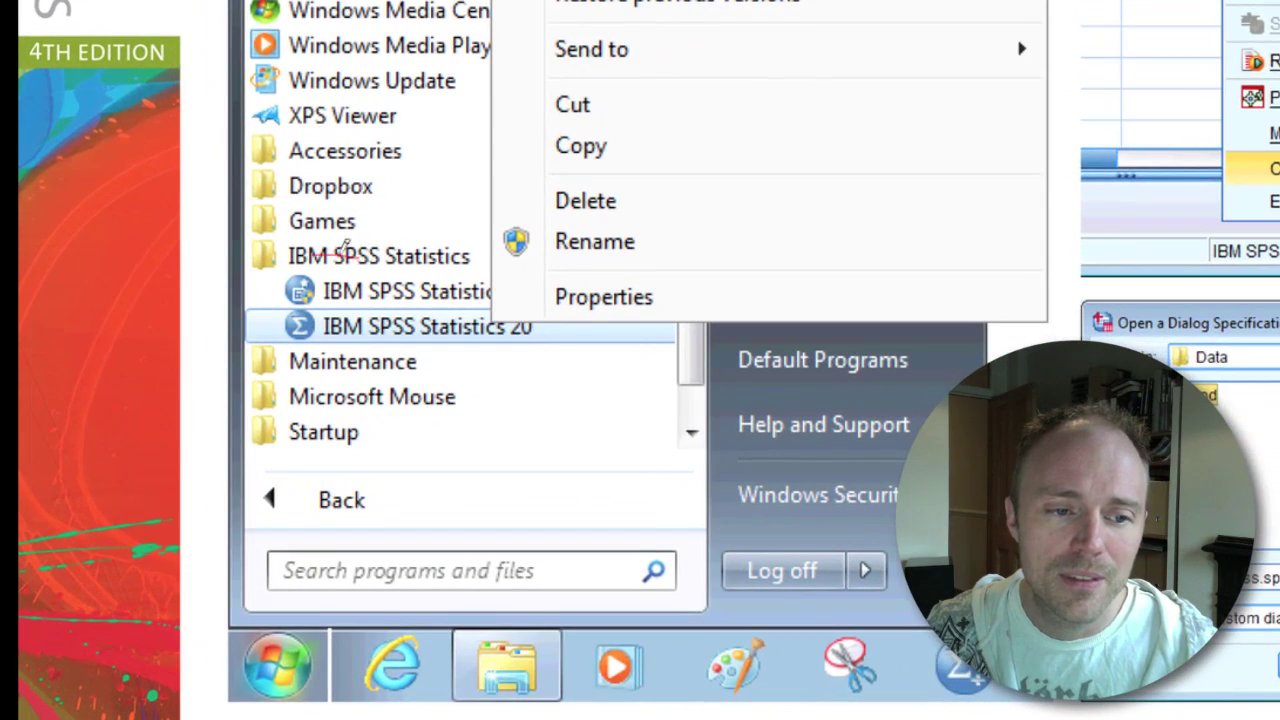
{"action": "mouse_move", "coordinate": [312, 374]}
{"action": "left_mouse_down"}
{"action": "mouse_move", "coordinate": [630, 300]}
{"action": "mouse_move", "coordinate": [390, 212]}
{"action": "mouse_move", "coordinate": [312, 252]}
{"action": "left_mouse_up"}
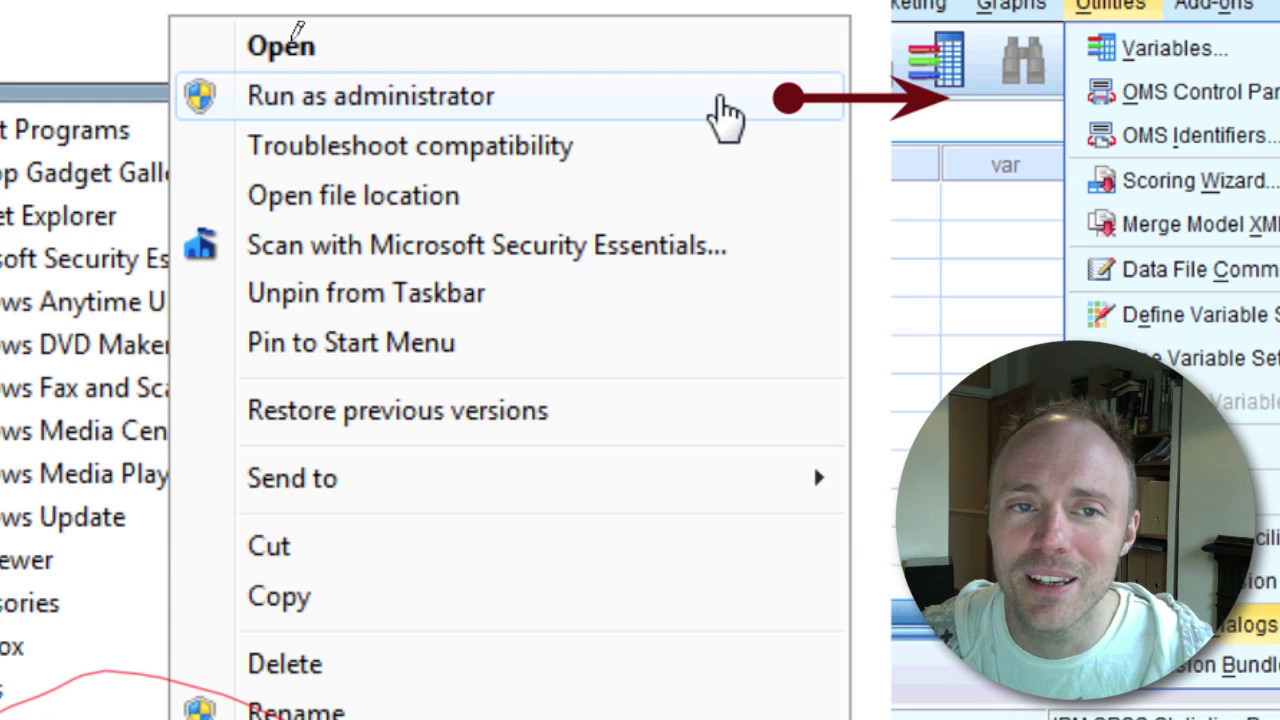
{"action": "mouse_move", "coordinate": [522, 95]}
{"action": "left_mouse_down"}
{"action": "mouse_move", "coordinate": [468, 70]}
{"action": "mouse_move", "coordinate": [345, 64]}
{"action": "mouse_move", "coordinate": [243, 66]}
{"action": "mouse_move", "coordinate": [228, 82]}
{"action": "mouse_move", "coordinate": [229, 101]}
{"action": "mouse_move", "coordinate": [277, 125]}
{"action": "mouse_move", "coordinate": [424, 124]}
{"action": "mouse_move", "coordinate": [521, 76]}
{"action": "left_mouse_up"}
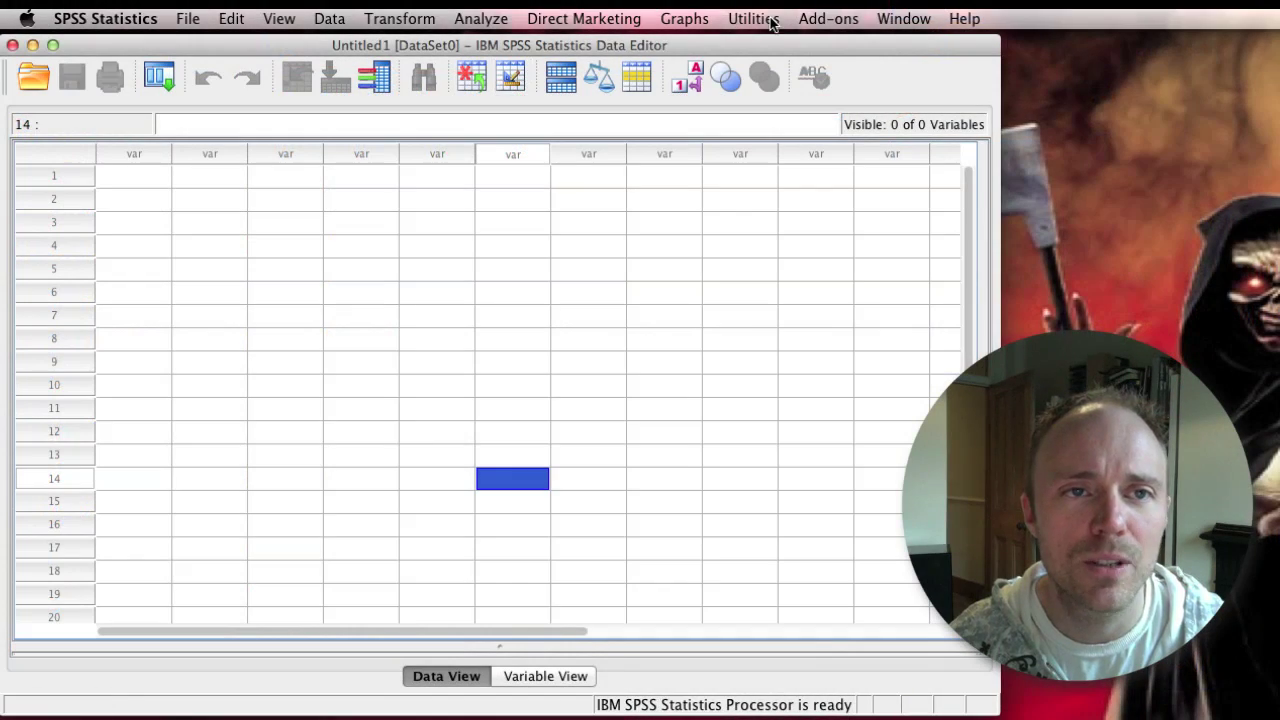
Install the custom dialog process_spd.spd from the Desktop, overwriting the previous version, and look for PROCESS among the Regression procedures.
{"action": "left_click", "coordinate": [754, 19]}
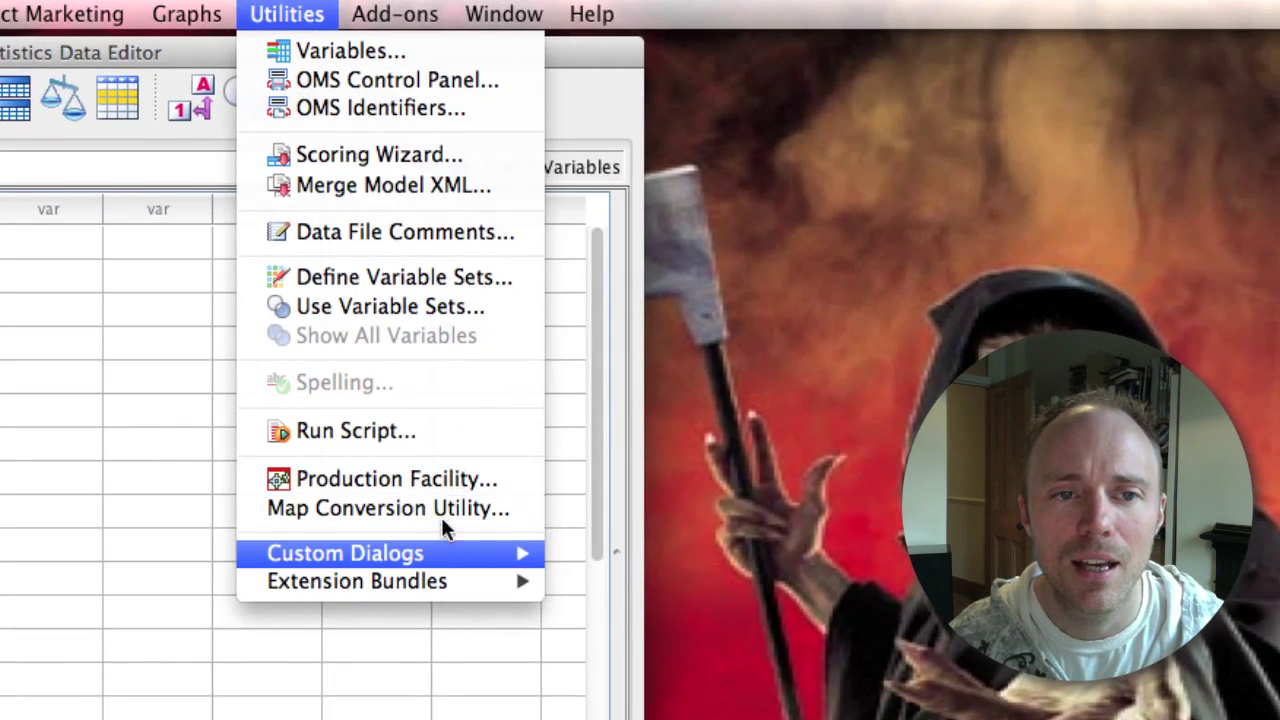
{"action": "mouse_move", "coordinate": [472, 556]}
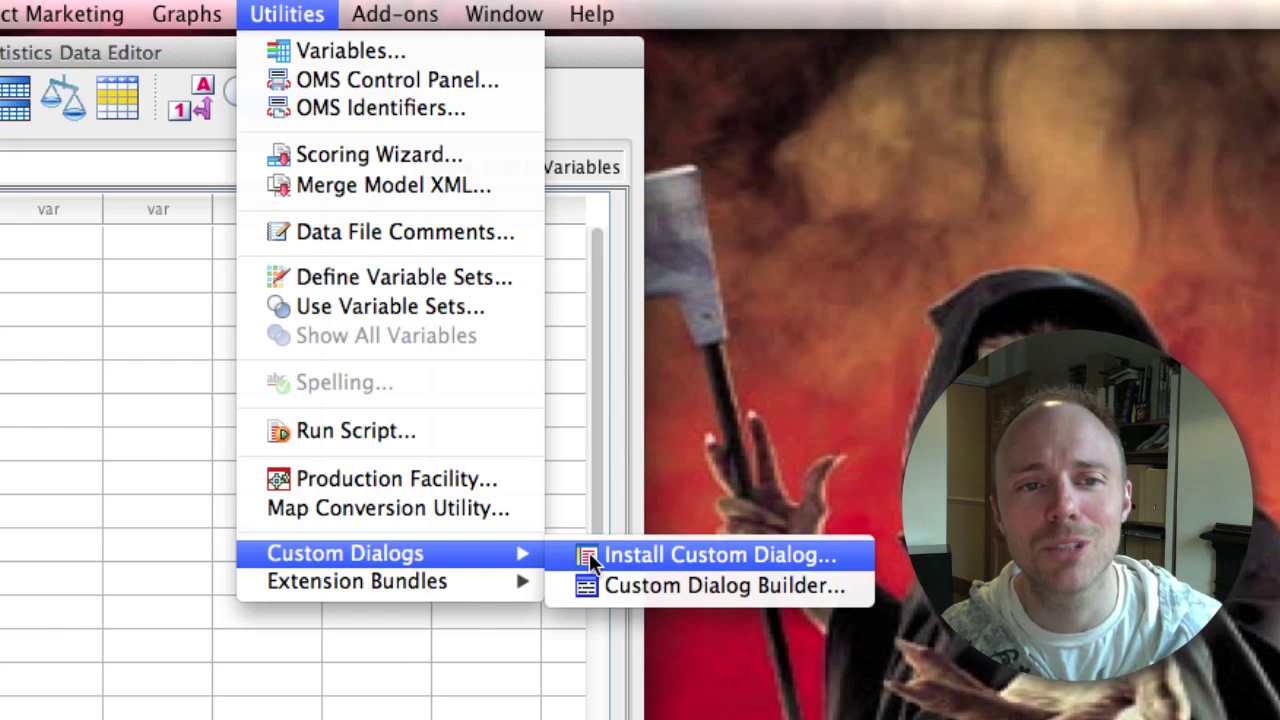
{"action": "left_click", "coordinate": [701, 561]}
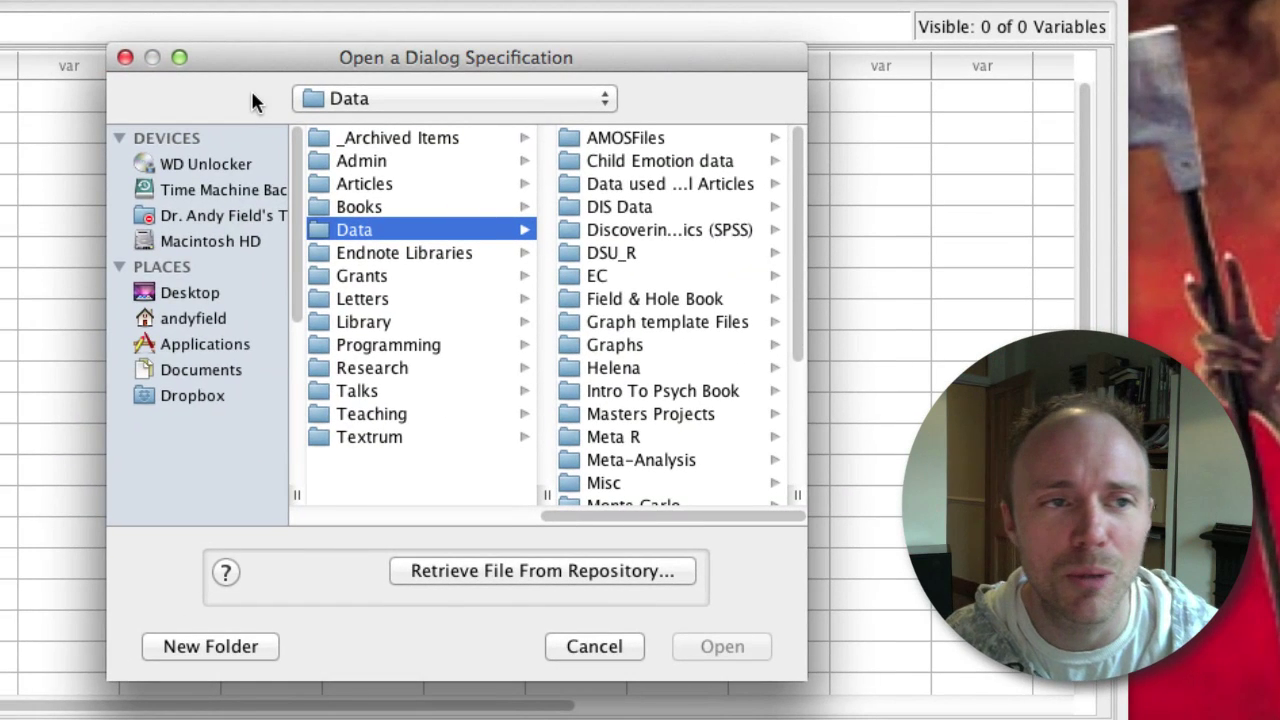
{"action": "left_click", "coordinate": [178, 294]}
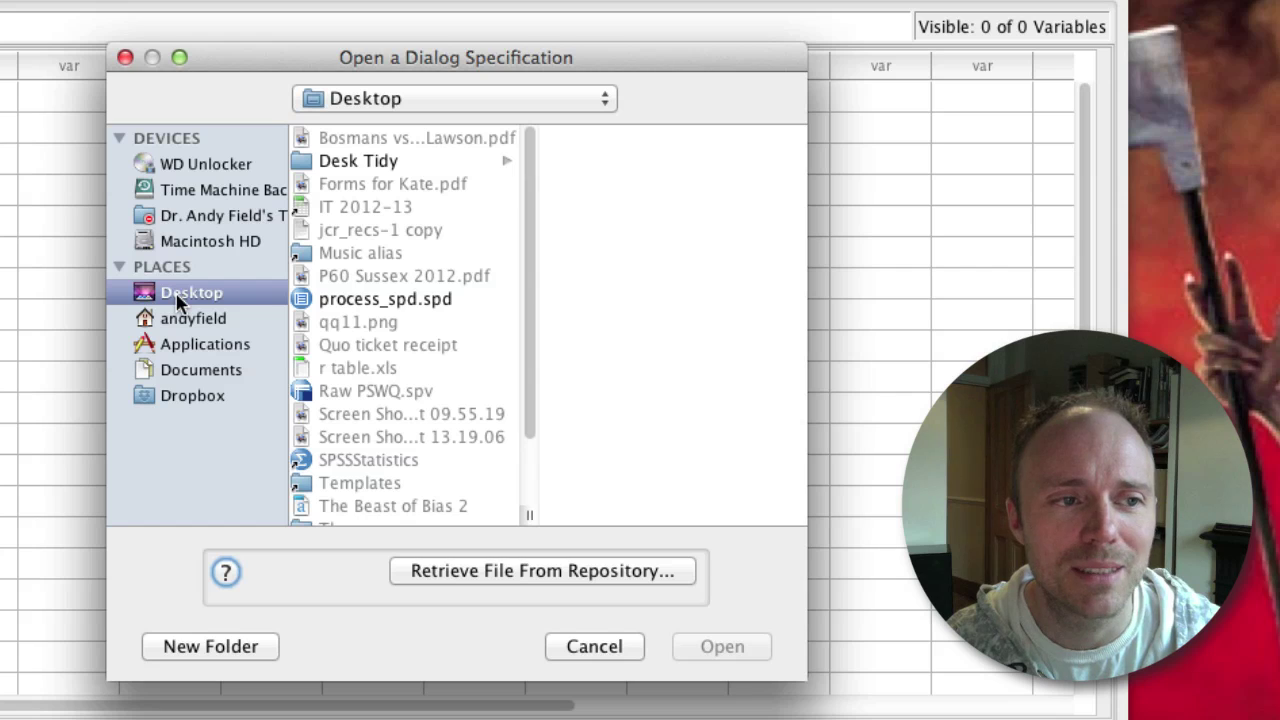
{"action": "left_click", "coordinate": [353, 298]}
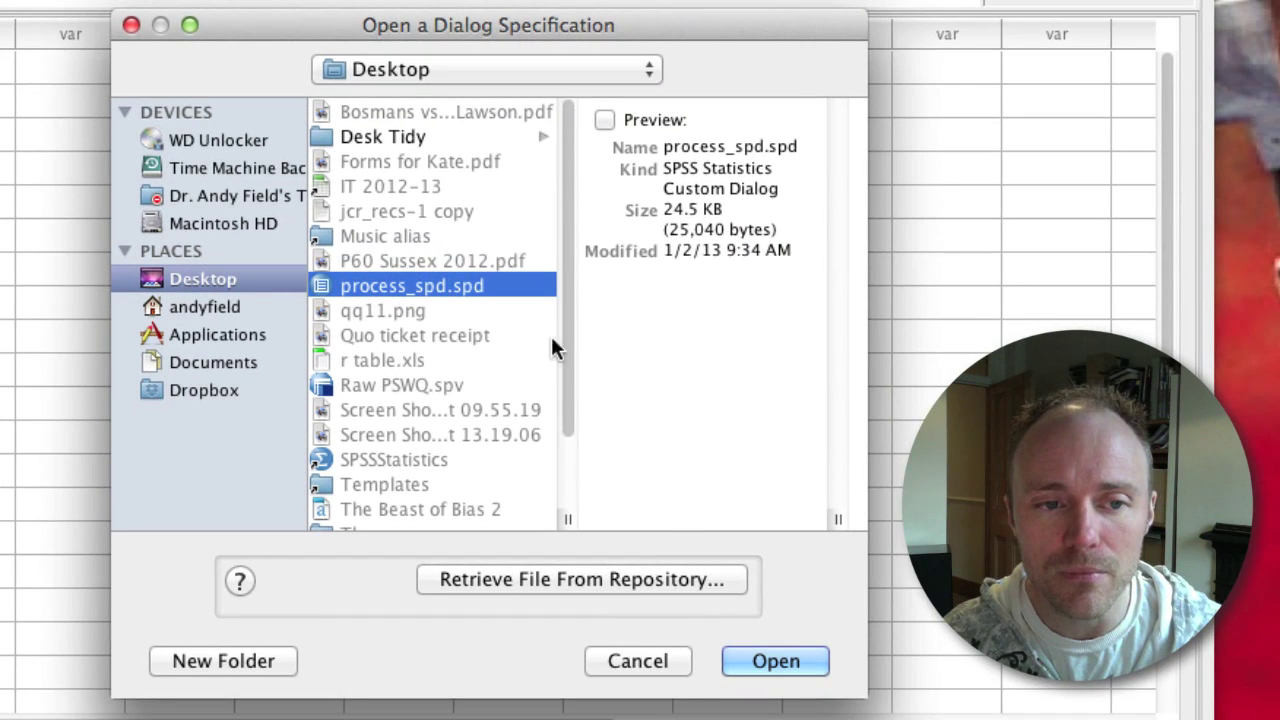
{"action": "left_click", "coordinate": [757, 665]}
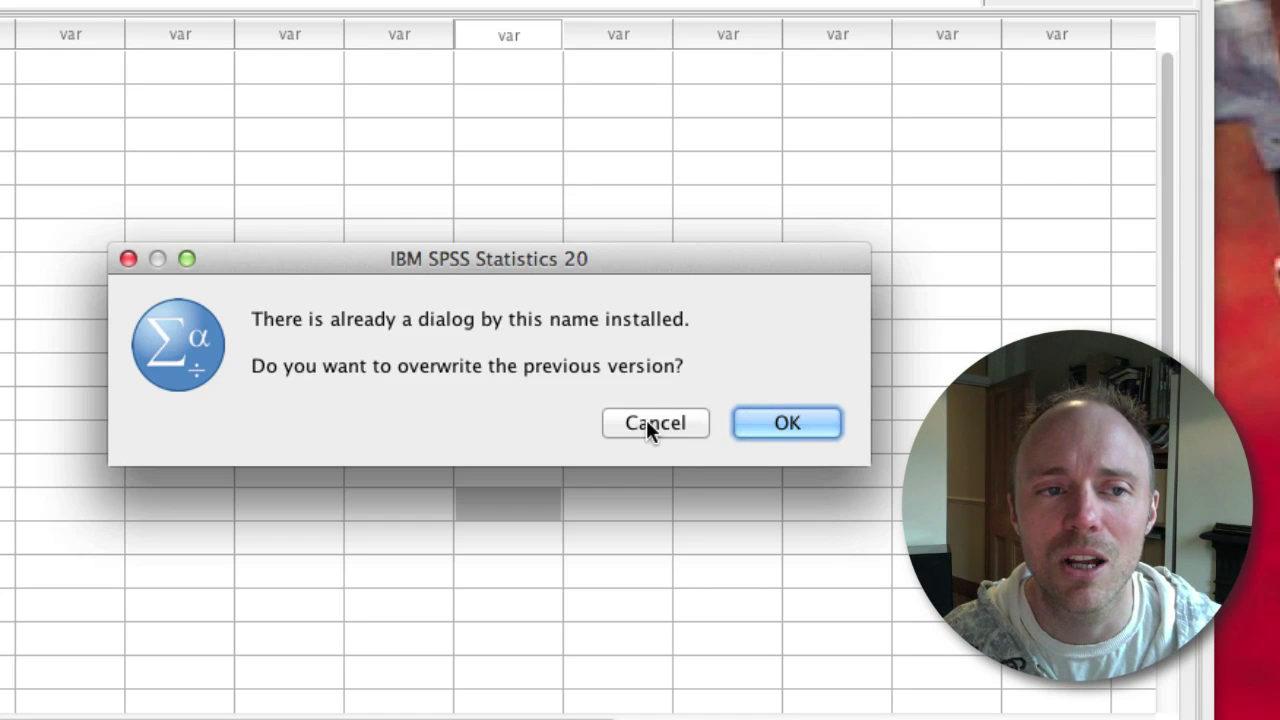
{"action": "left_click", "coordinate": [766, 422]}
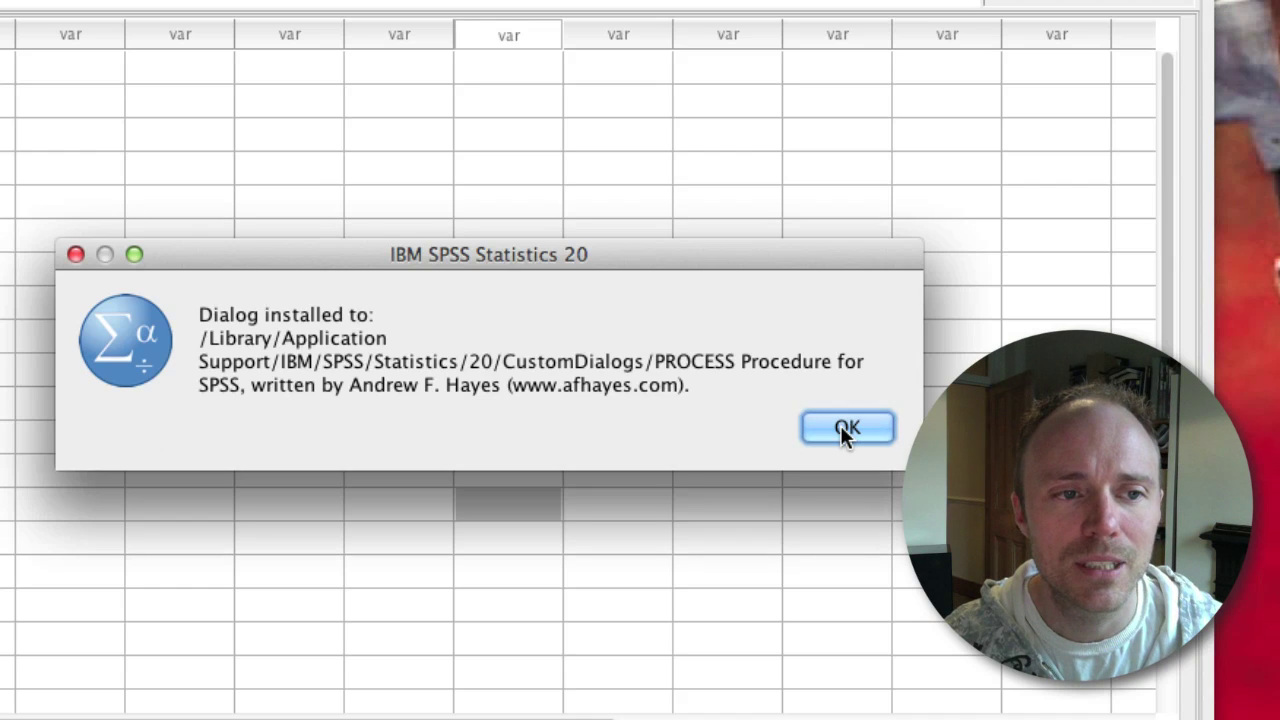
{"action": "left_click", "coordinate": [845, 428]}
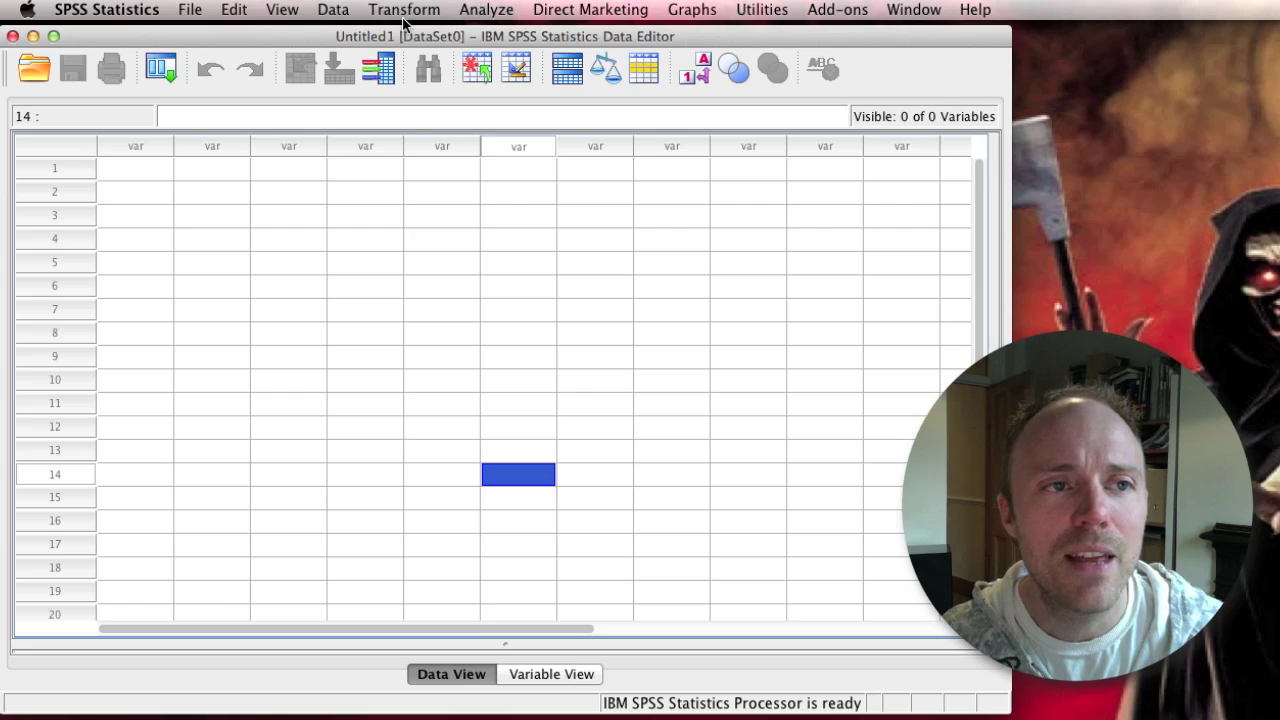
{"action": "left_click", "coordinate": [484, 10]}
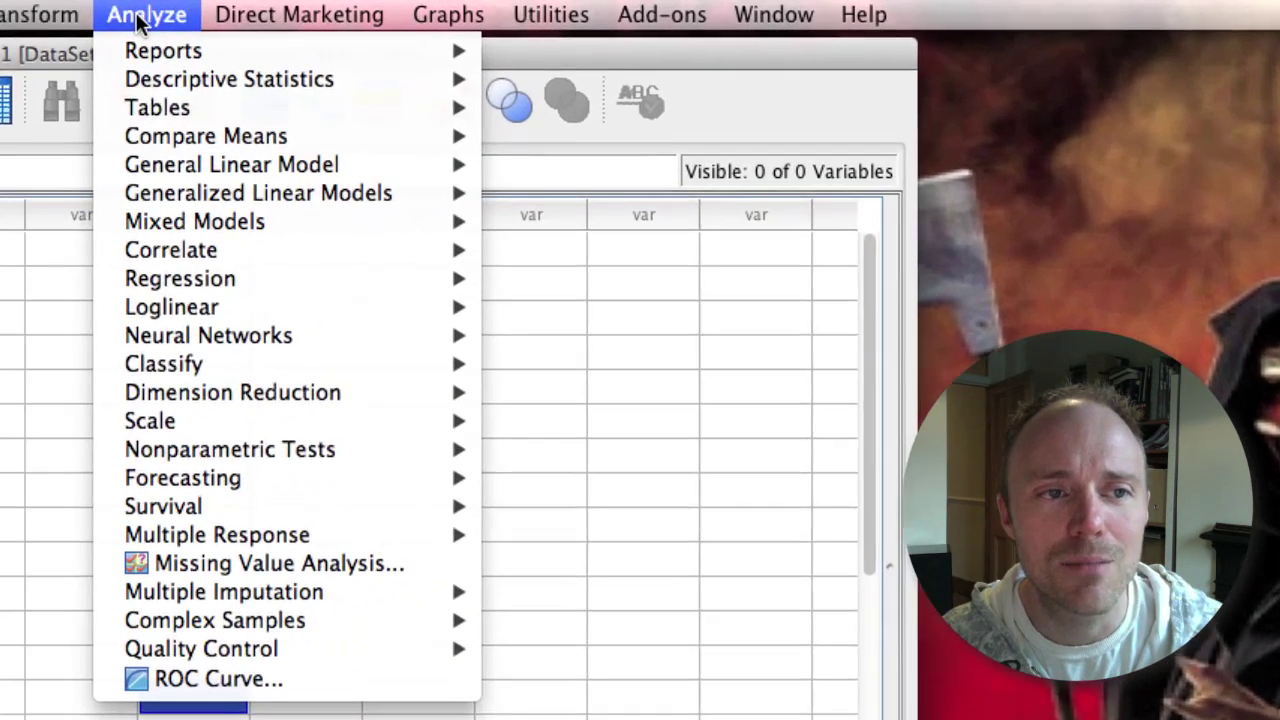
{"action": "mouse_move", "coordinate": [319, 272]}
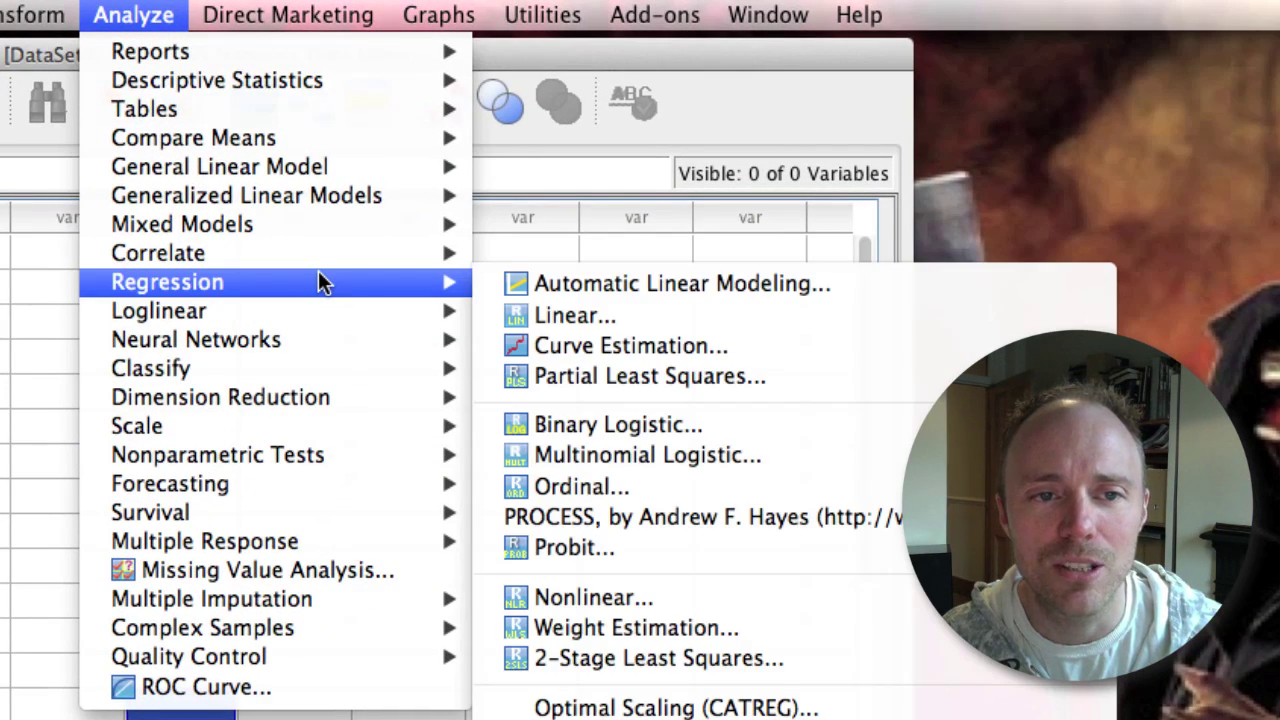
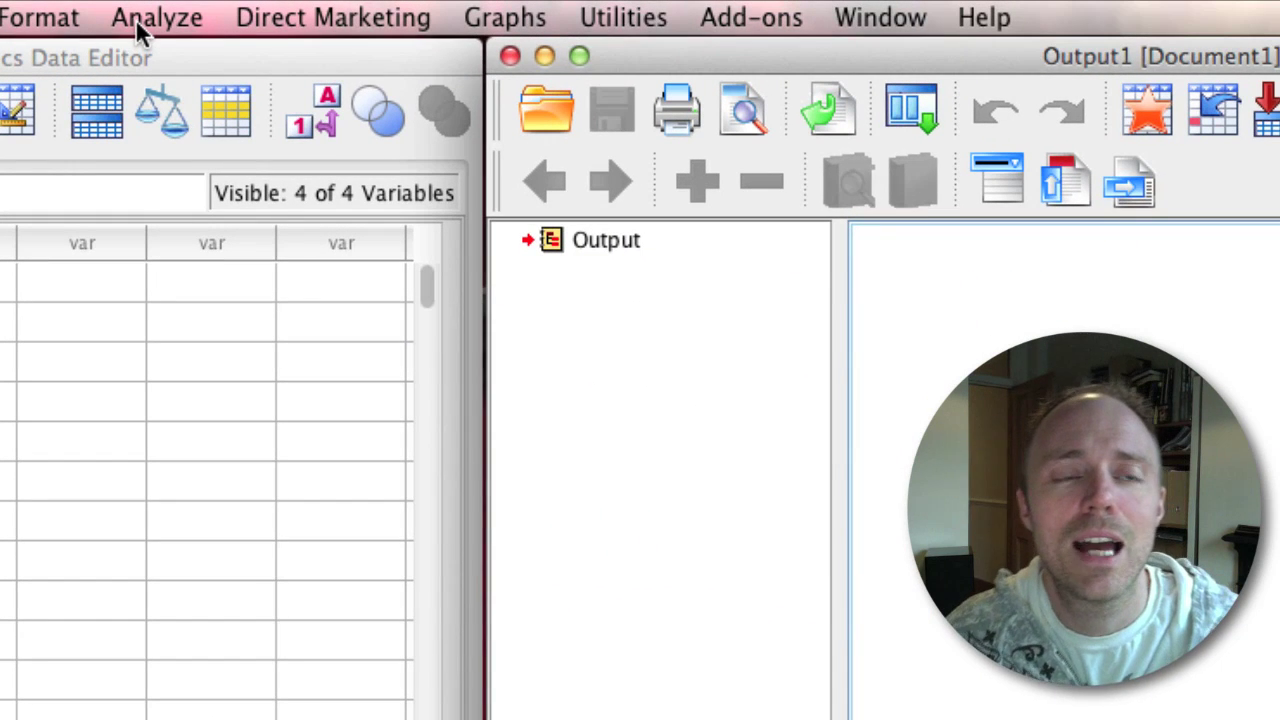
Open the PROCESS regression procedure and set its model number to 1.
{"action": "left_click", "coordinate": [138, 30]}
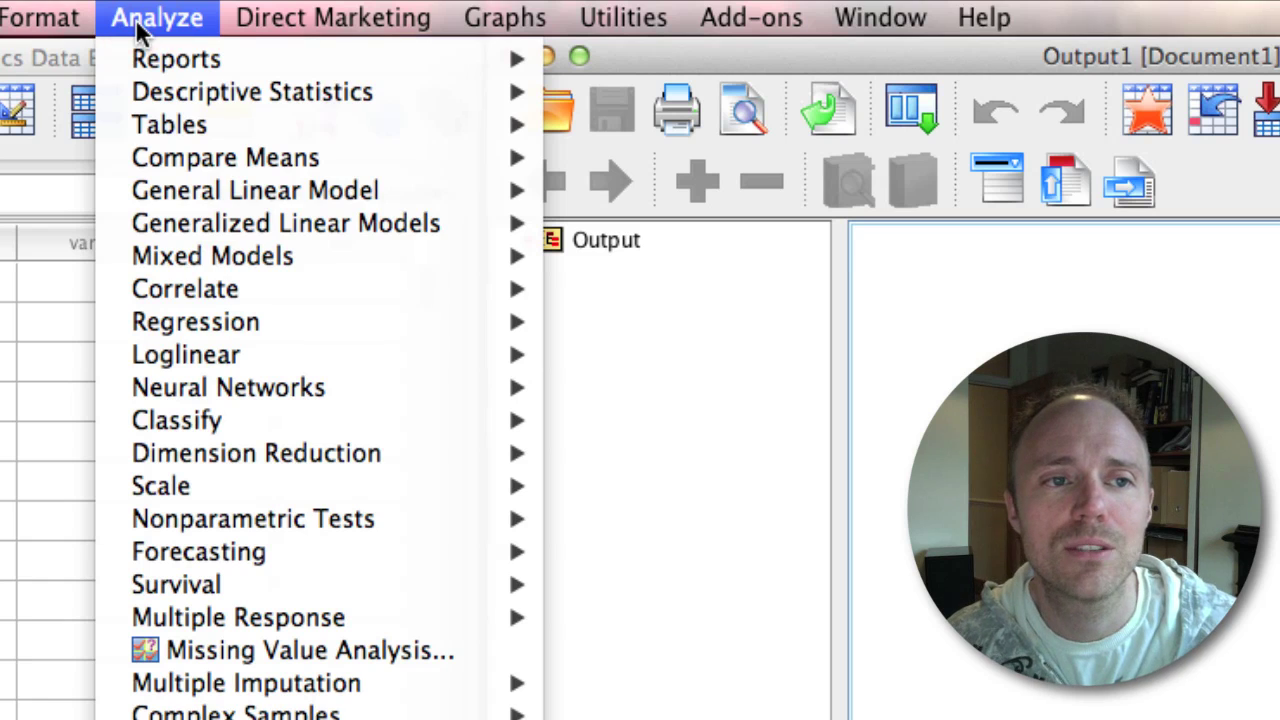
{"action": "mouse_move", "coordinate": [265, 332]}
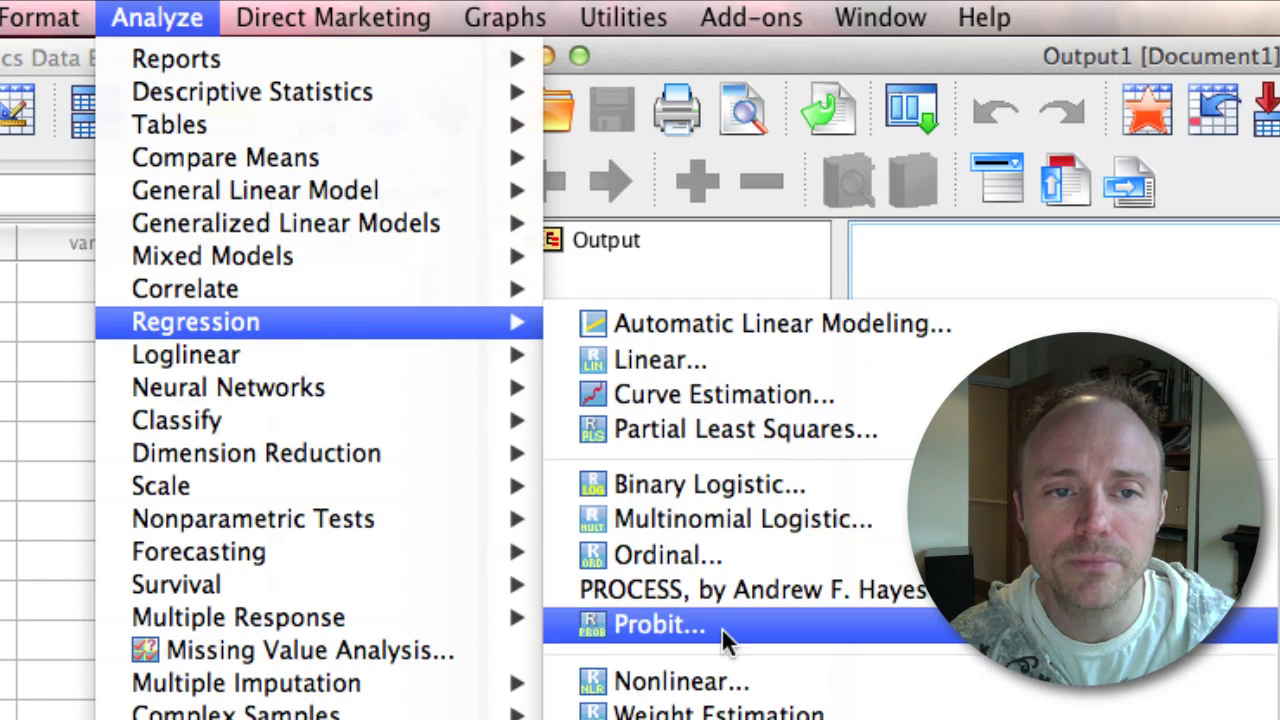
{"action": "left_click", "coordinate": [750, 591]}
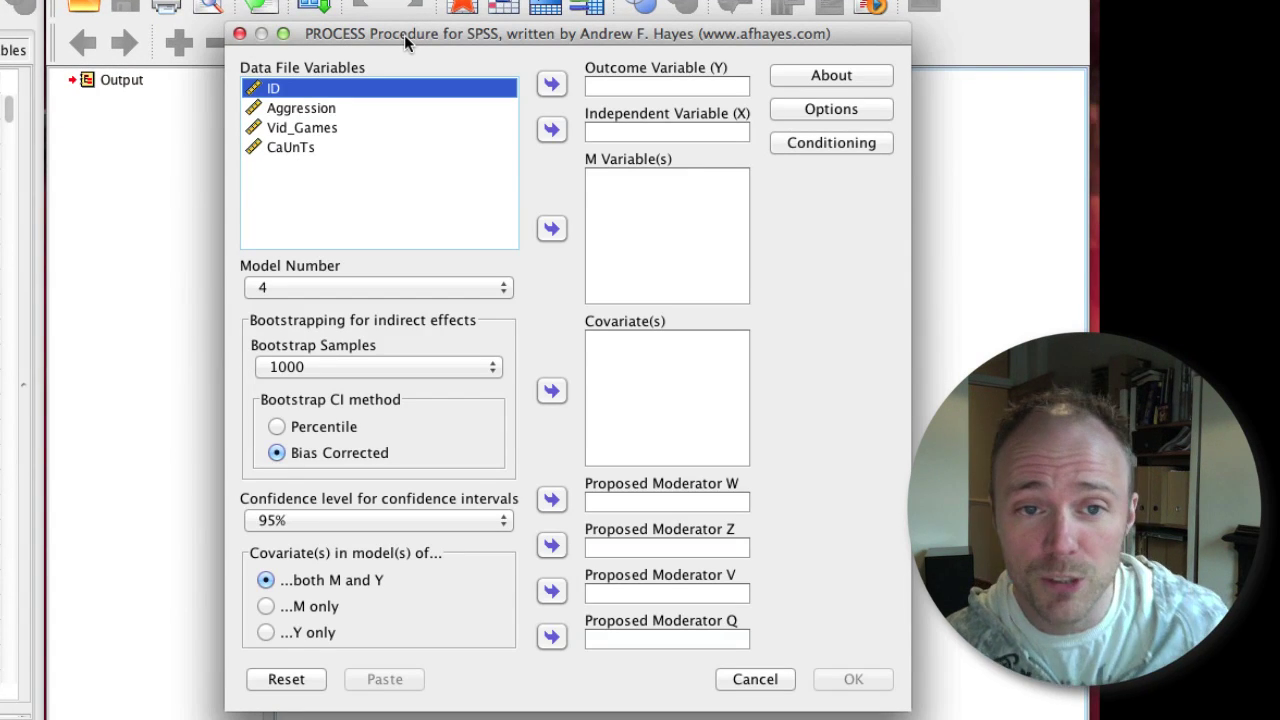
{"action": "left_click", "coordinate": [366, 287]}
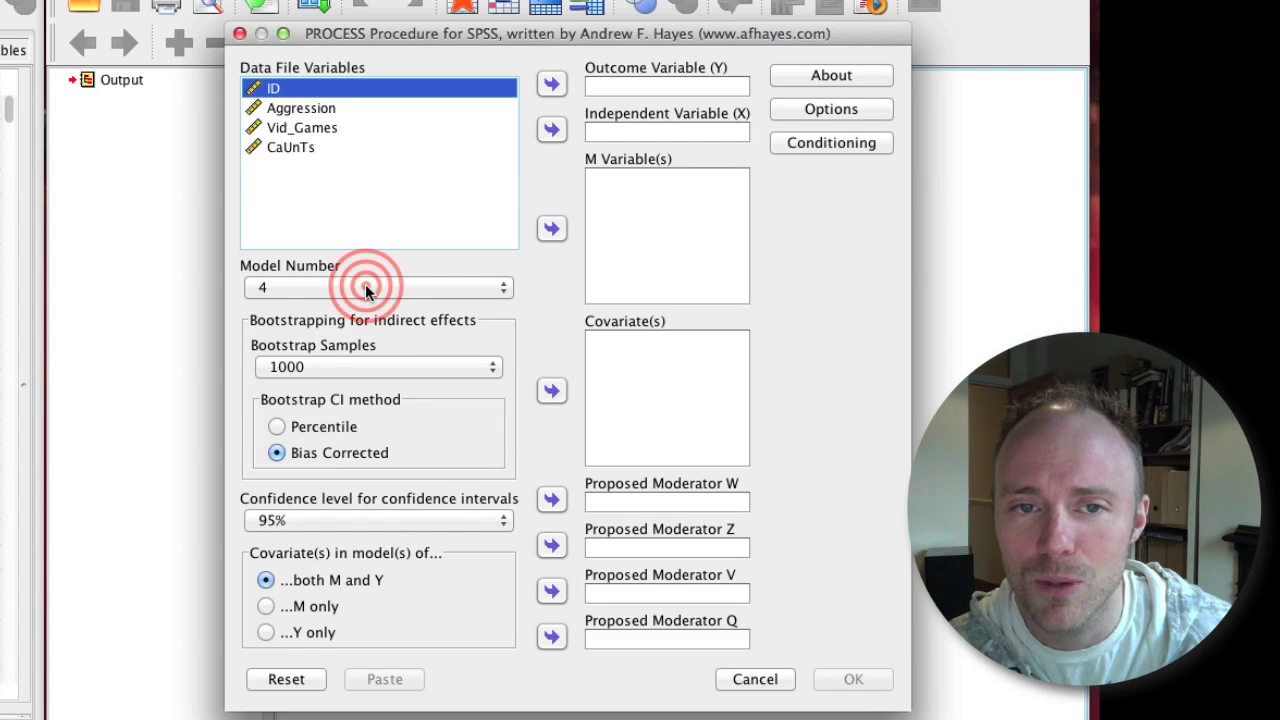
{"action": "left_click_drag", "start_coordinate": [503, 318], "coordinate": [476, 297]}
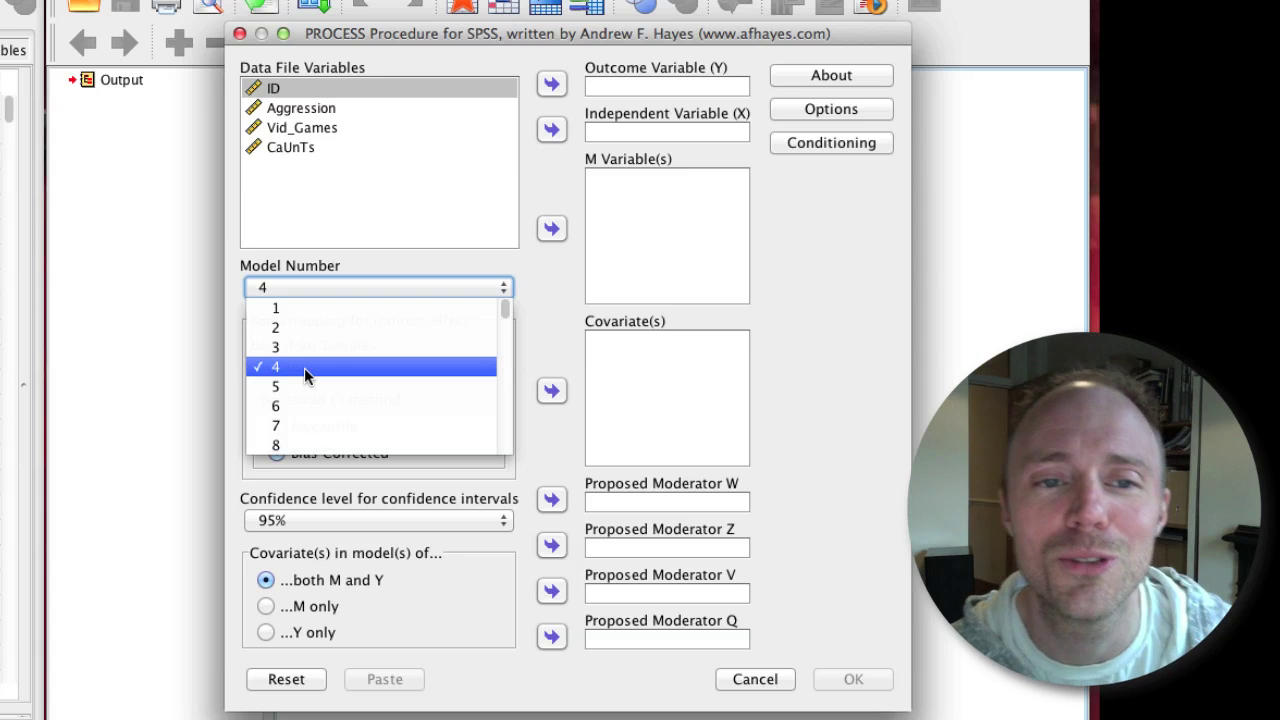
{"action": "left_click", "coordinate": [288, 305]}
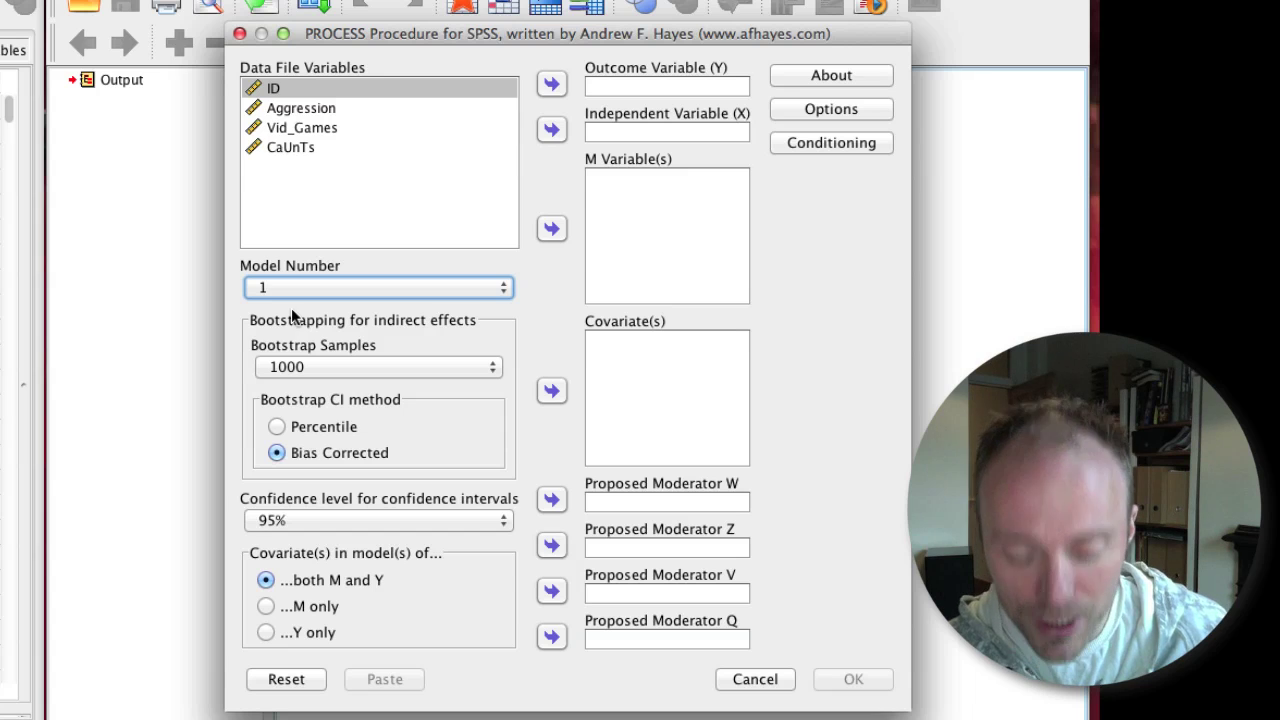
Assign Aggression as the outcome variable (Y) of the PROCESS model.
{"action": "left_click", "coordinate": [614, 90]}
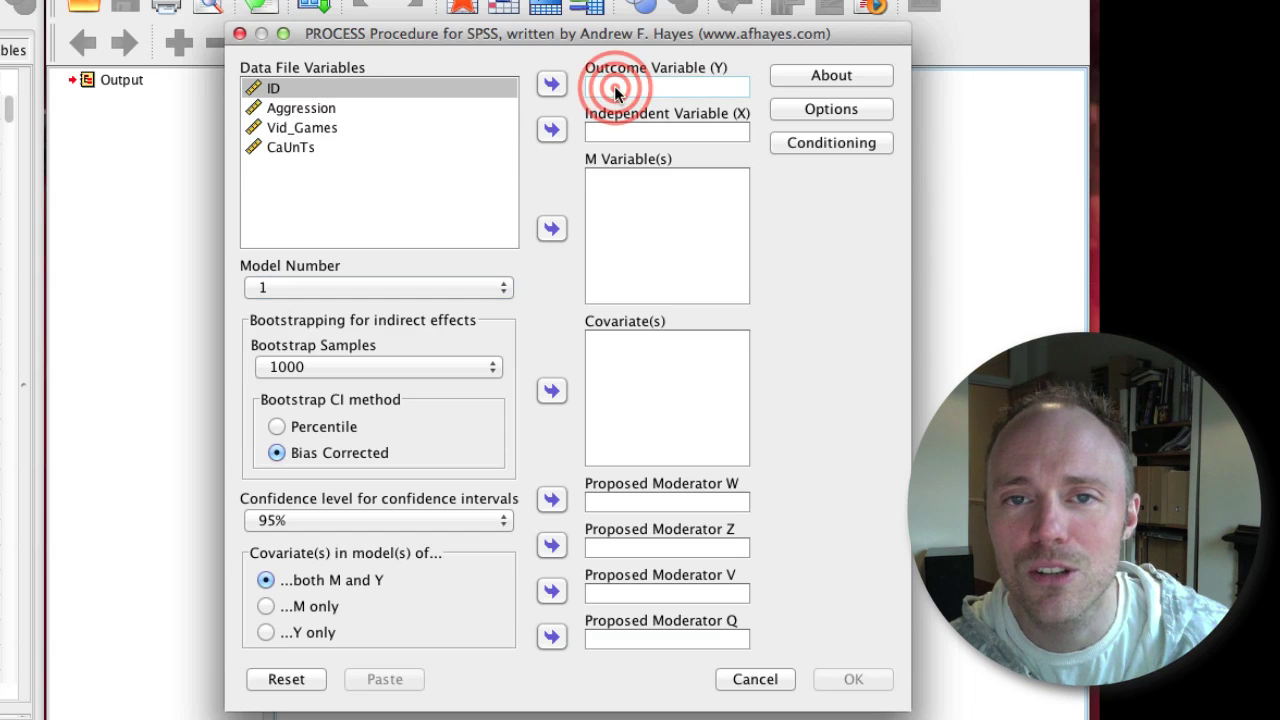
{"action": "left_click", "coordinate": [284, 110]}
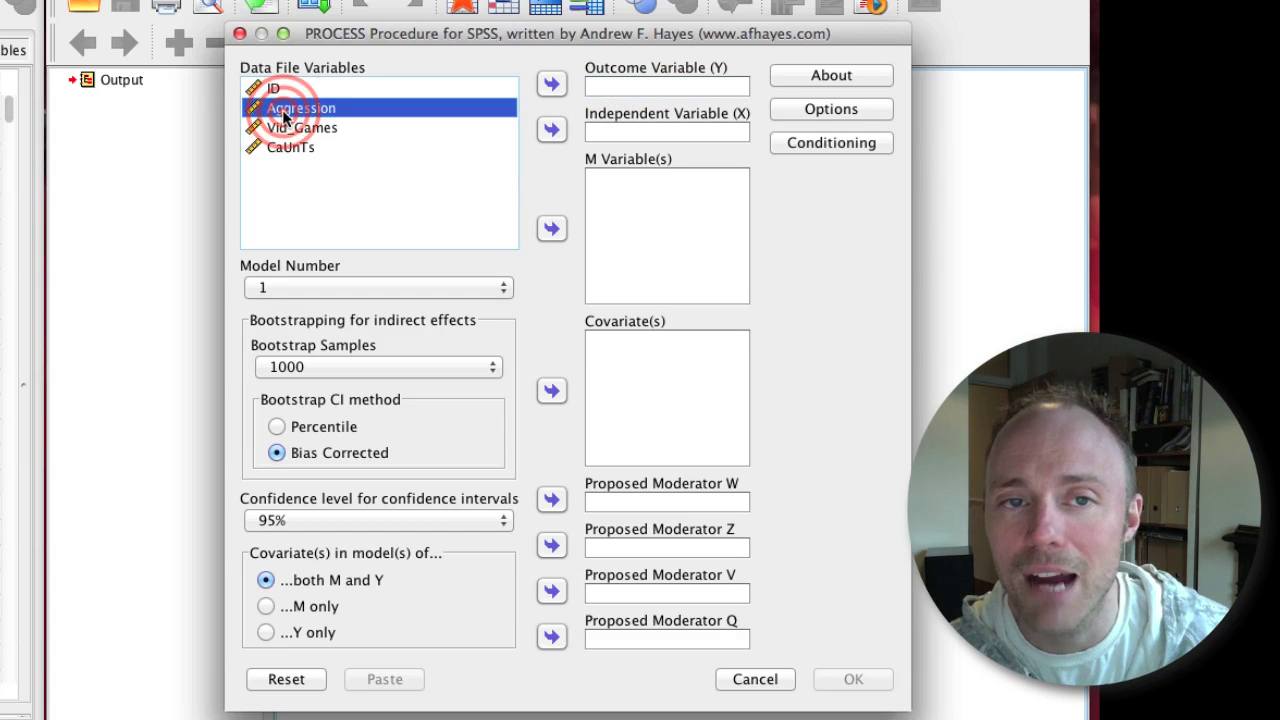
{"action": "left_click_drag", "start_coordinate": [276, 110], "coordinate": [602, 73]}
{"action": "left_click_drag", "start_coordinate": [332, 115], "coordinate": [614, 84]}
Assign Vid_Games as the independent variable (X) and CaUnTs as the M variable.
{"action": "left_click", "coordinate": [605, 128]}
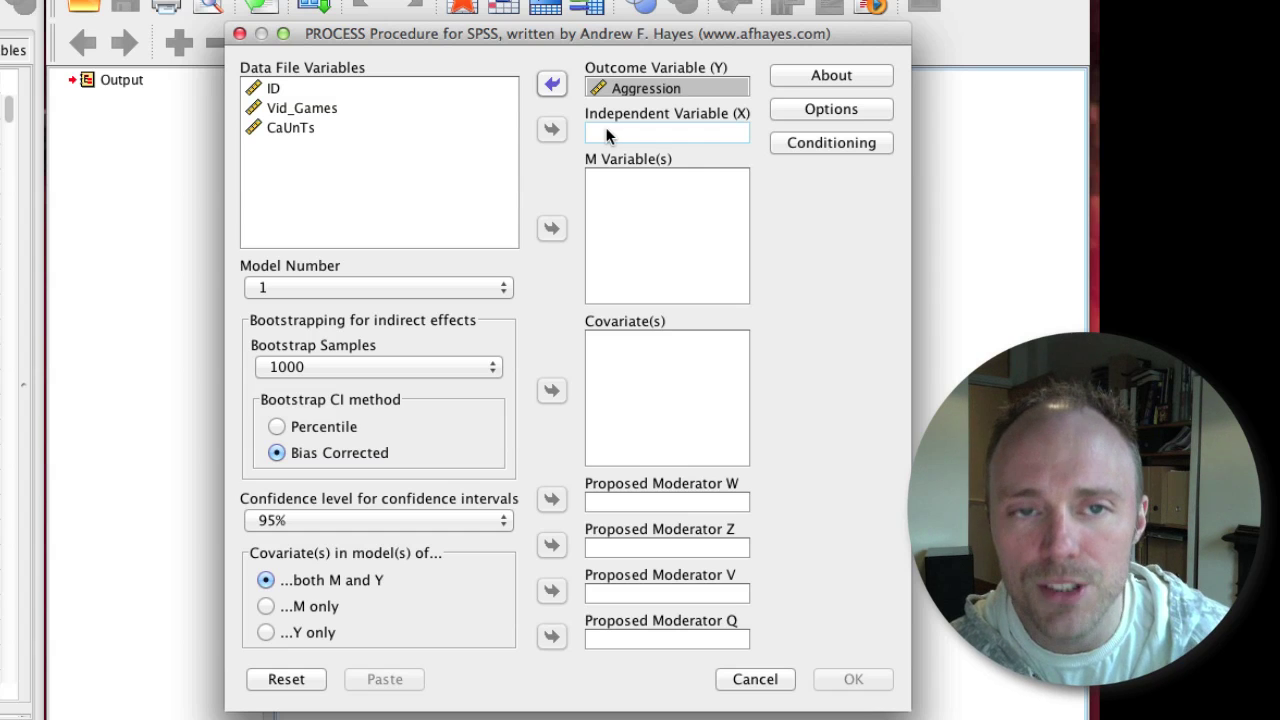
{"action": "left_click", "coordinate": [289, 112]}
{"action": "left_click_drag", "start_coordinate": [289, 112], "coordinate": [611, 131]}
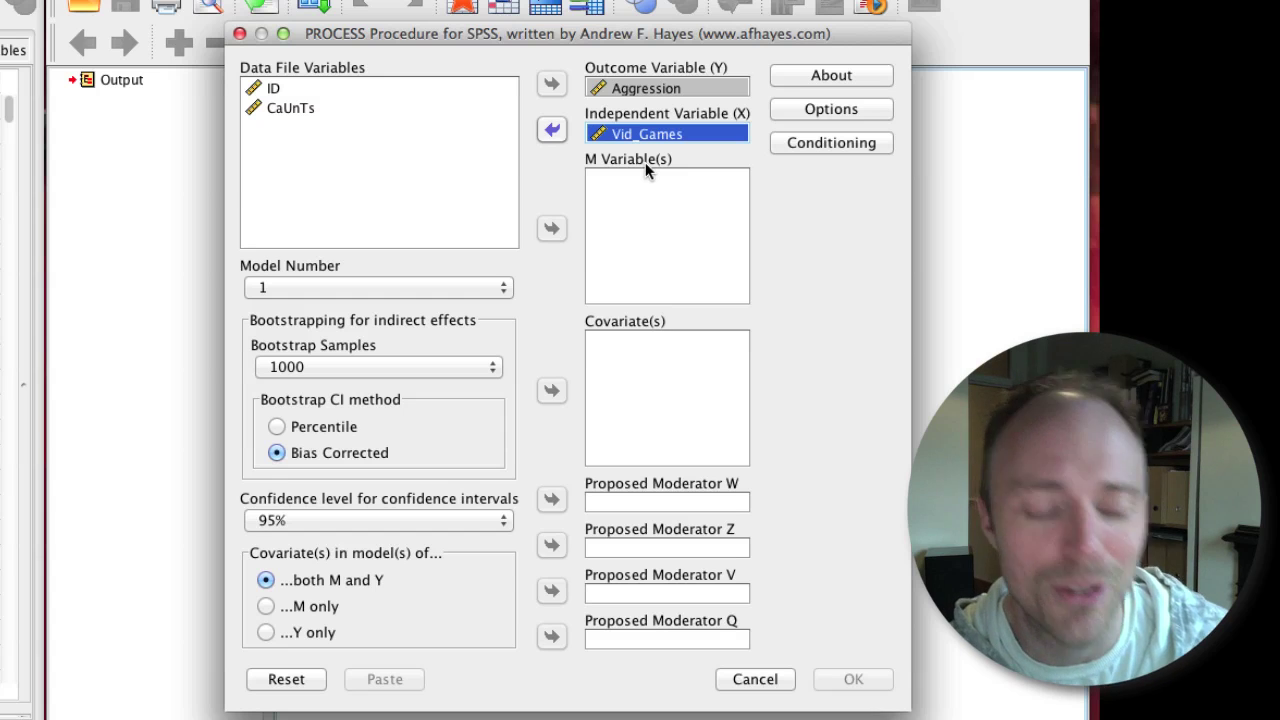
{"action": "left_click", "coordinate": [278, 108]}
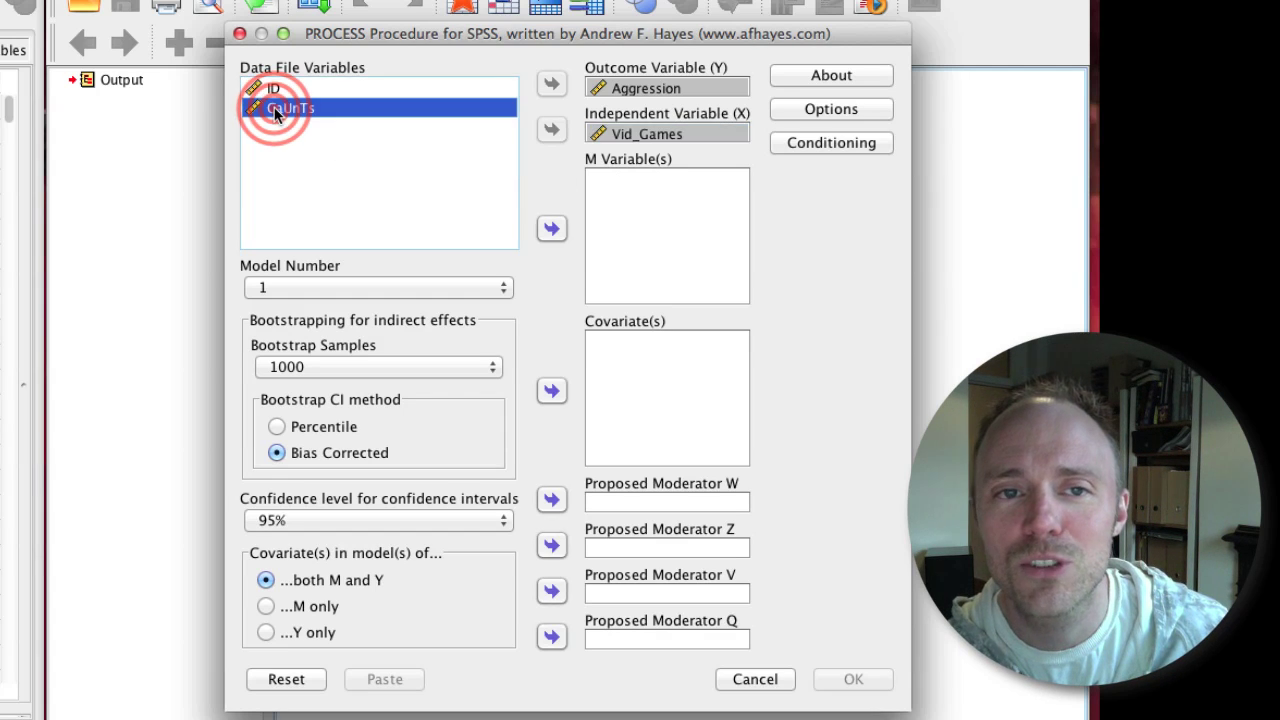
{"action": "left_click_drag", "start_coordinate": [276, 113], "coordinate": [637, 218]}
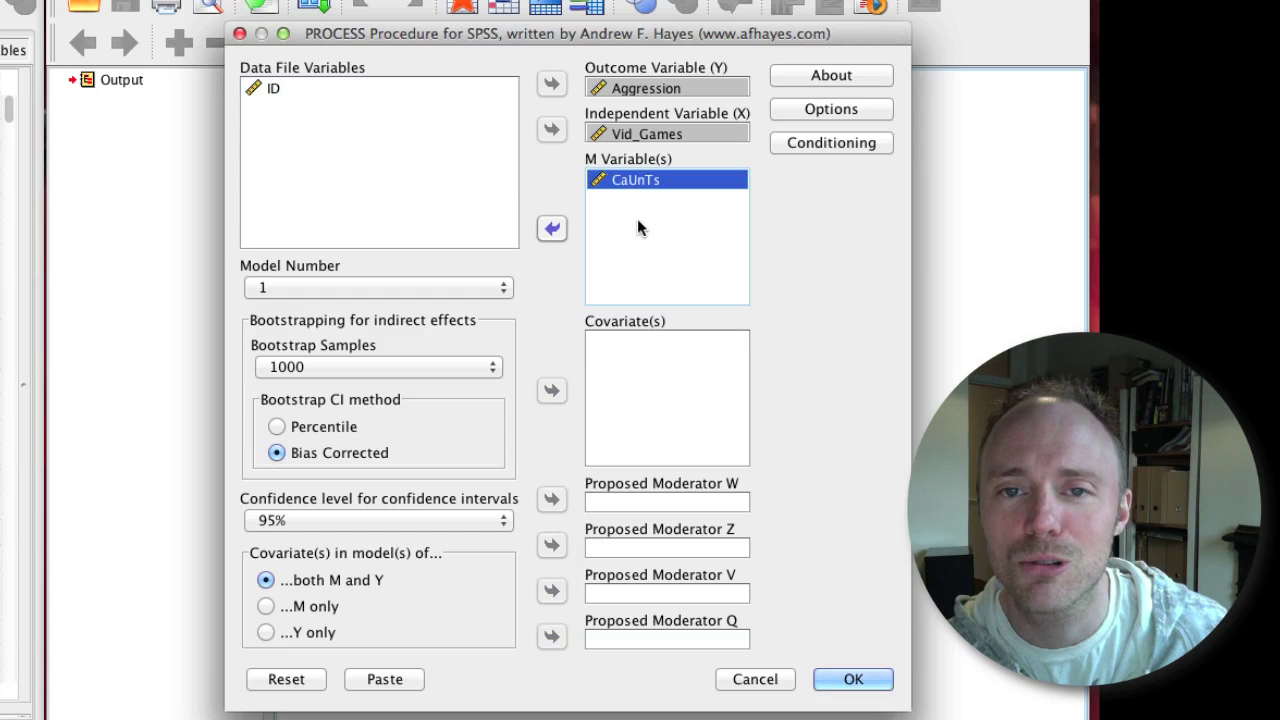
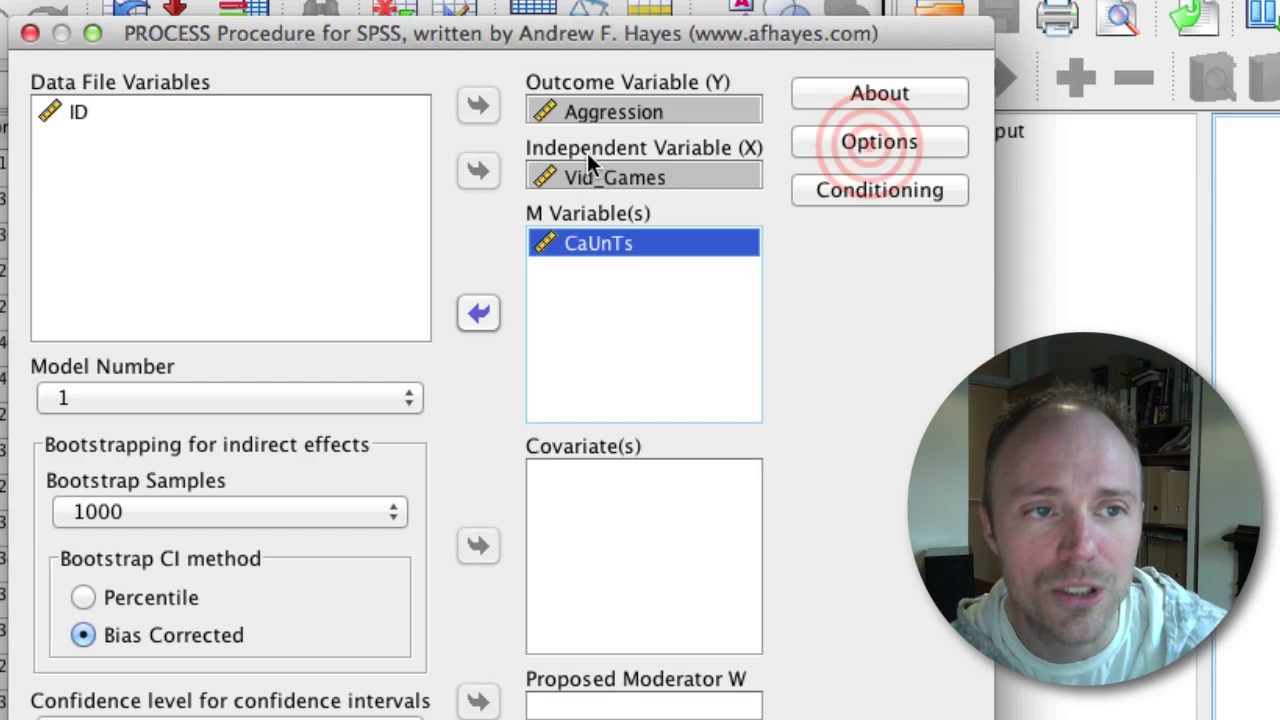
Enable generating data for plotting, heteroscedasticity-consistent SEs and mean centering for products in the PROCESS options.
{"action": "left_click", "coordinate": [870, 143]}
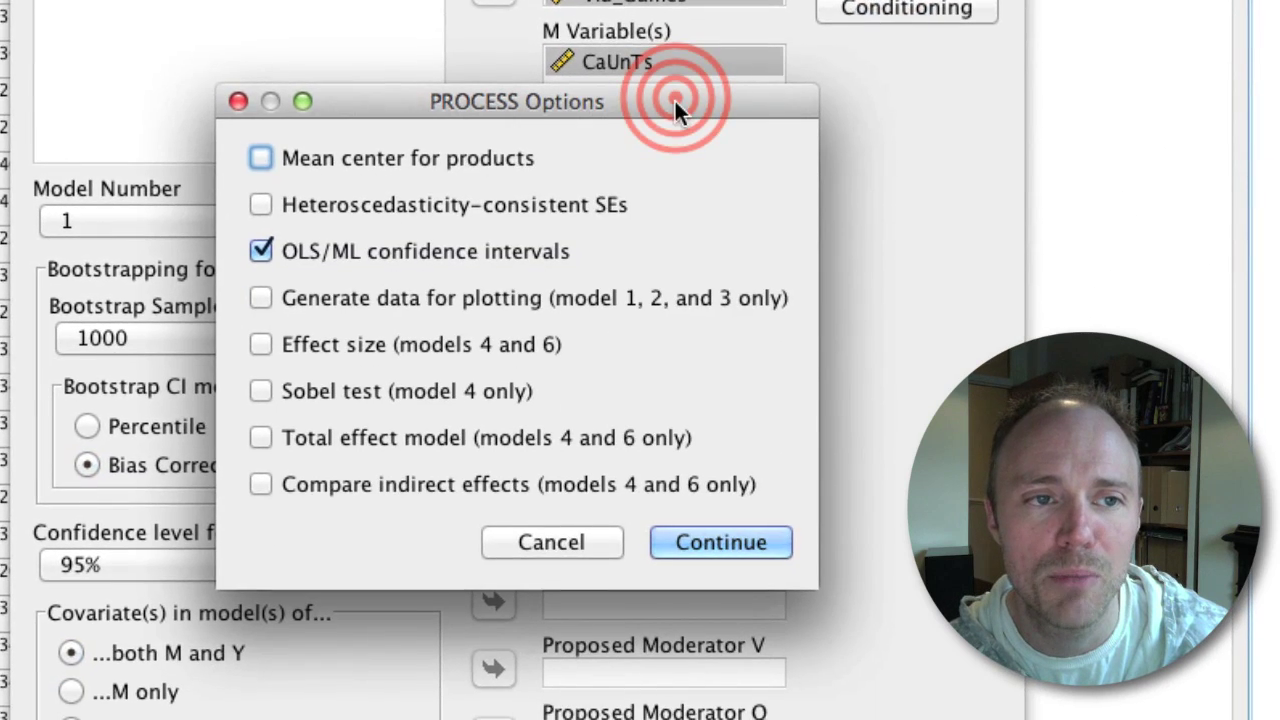
{"action": "left_click_drag", "start_coordinate": [652, 233], "coordinate": [1279, 104]}
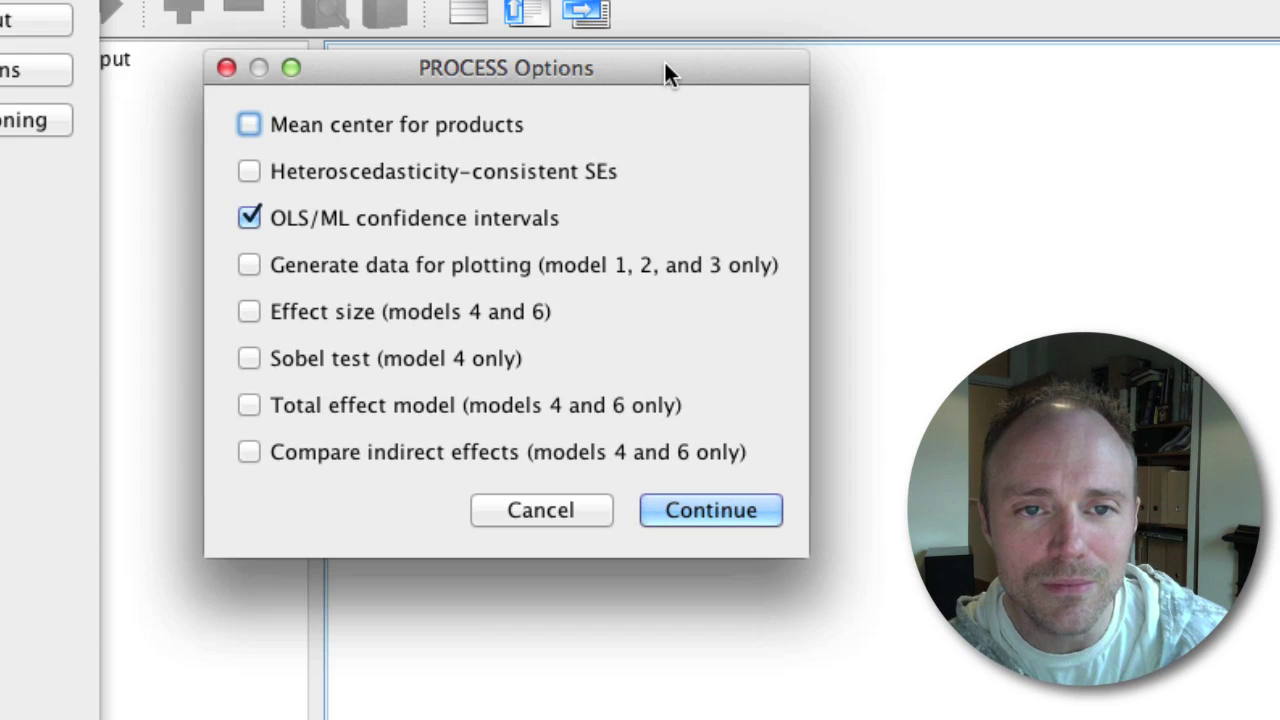
{"action": "left_click", "coordinate": [248, 264]}
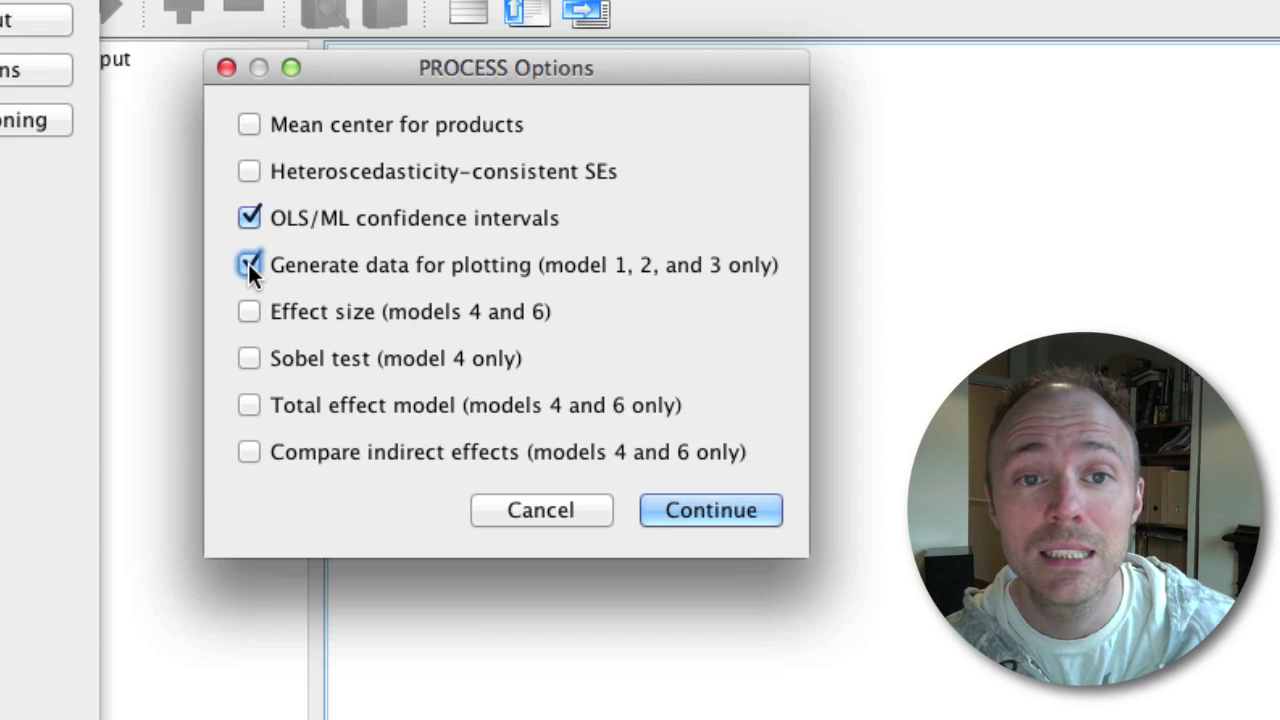
{"action": "left_click", "coordinate": [247, 172]}
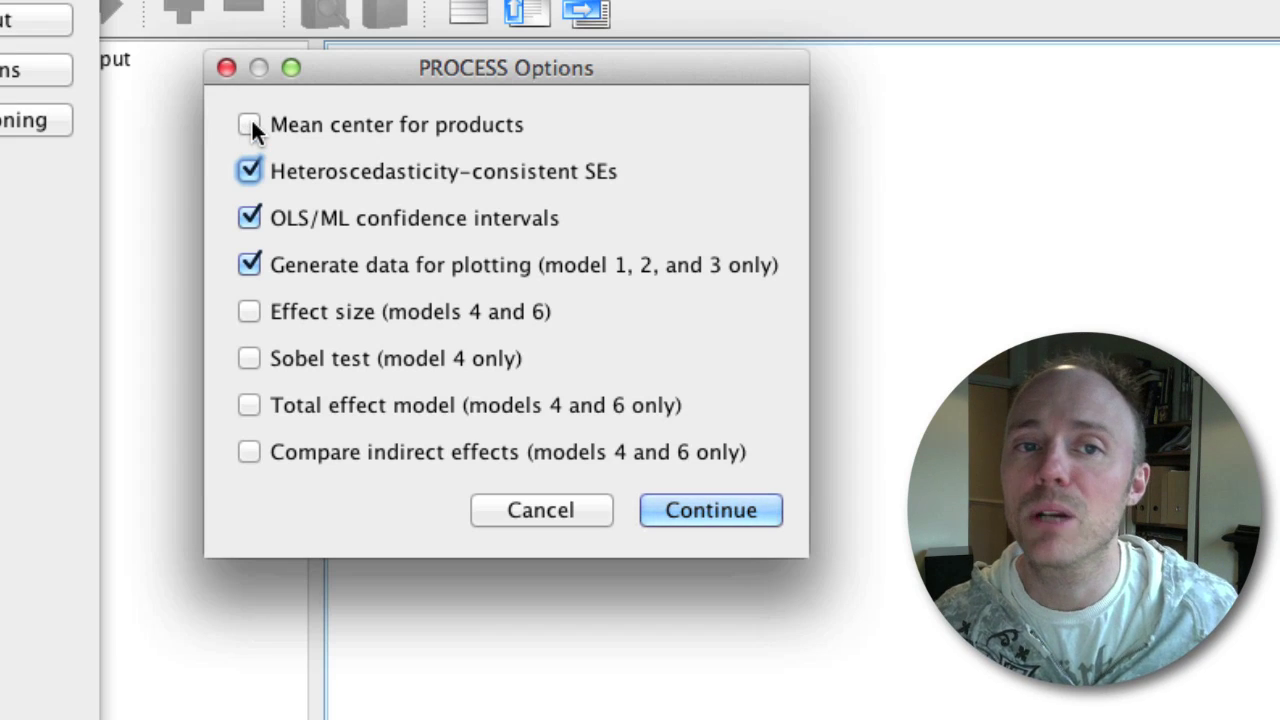
{"action": "left_click", "coordinate": [250, 124]}
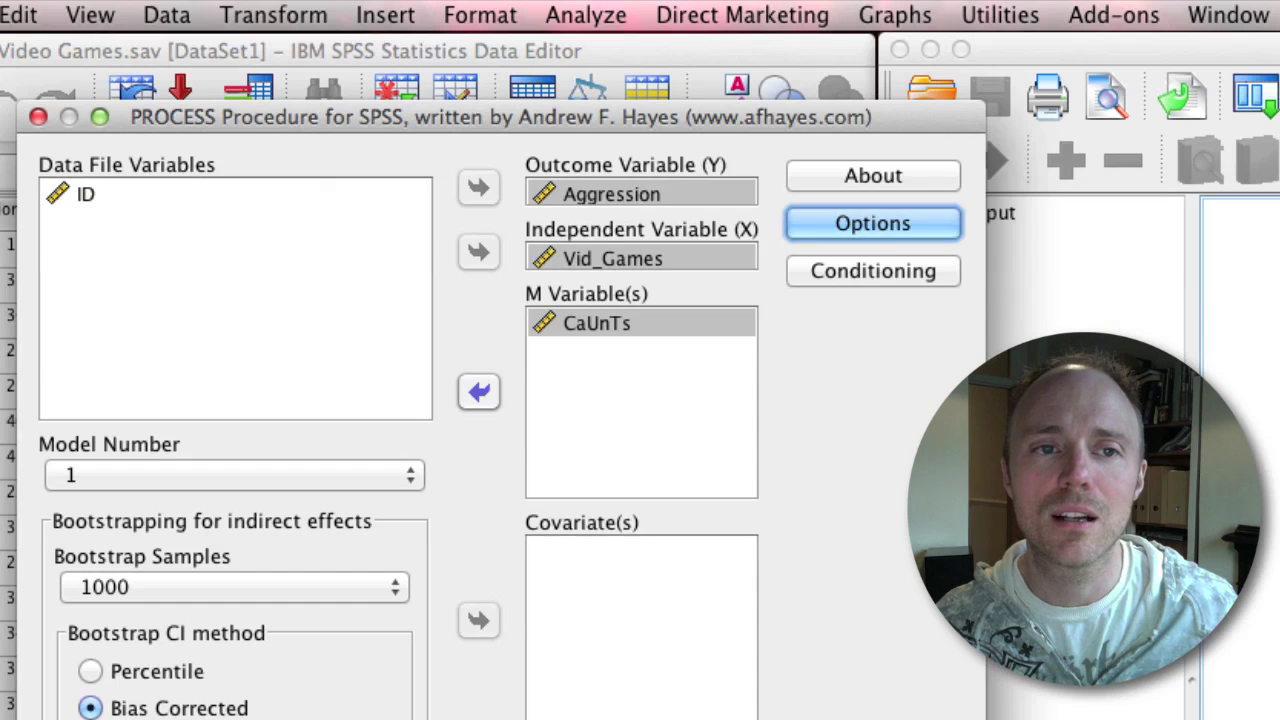
Enable Johnson-Neyman in the PROCESS conditioning settings and run the moderation analysis.
{"action": "left_click", "coordinate": [735, 262]}
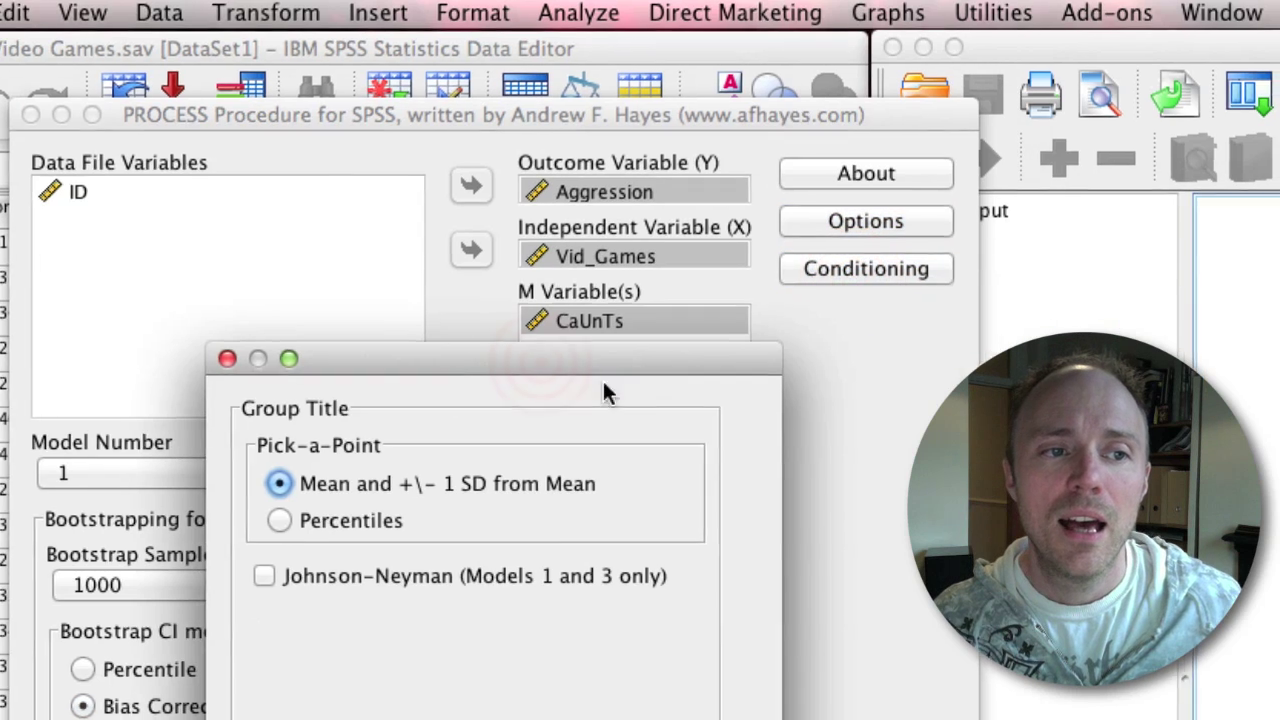
{"action": "left_click", "coordinate": [543, 383]}
{"action": "left_click_drag", "start_coordinate": [18, 82], "coordinate": [614, 103]}
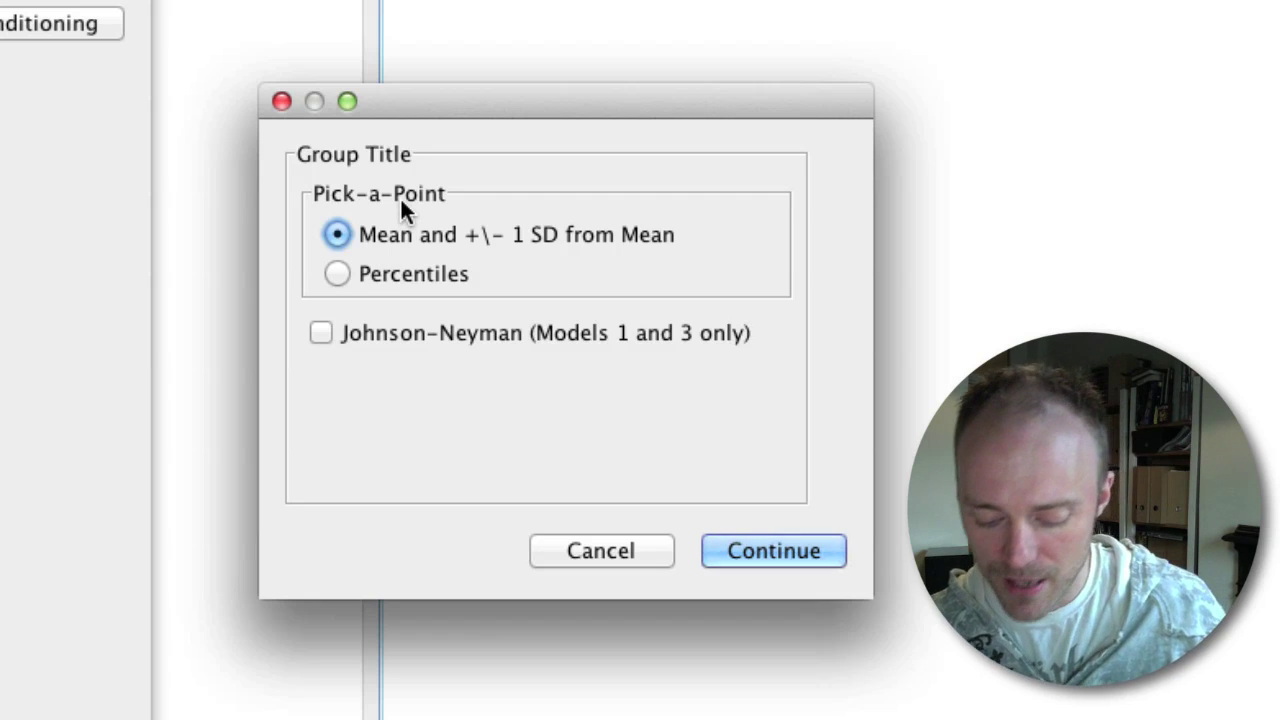
{"action": "left_click", "coordinate": [320, 333]}
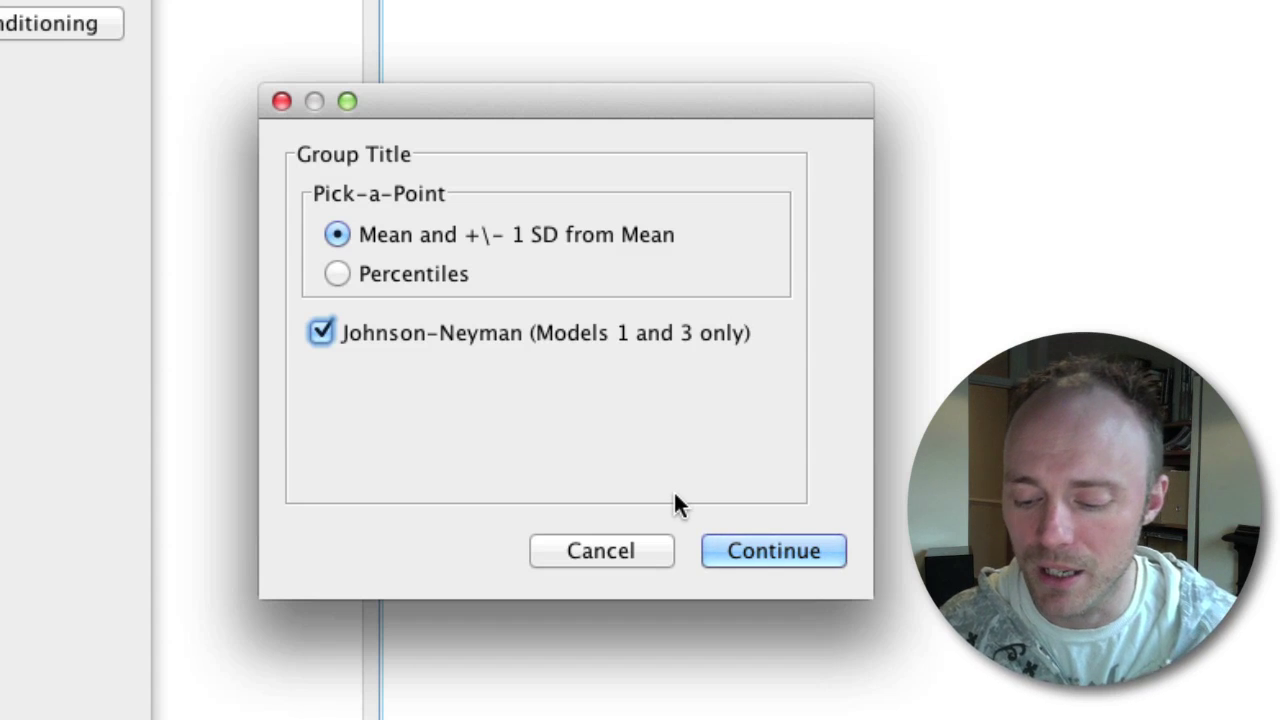
{"action": "left_click", "coordinate": [753, 551]}
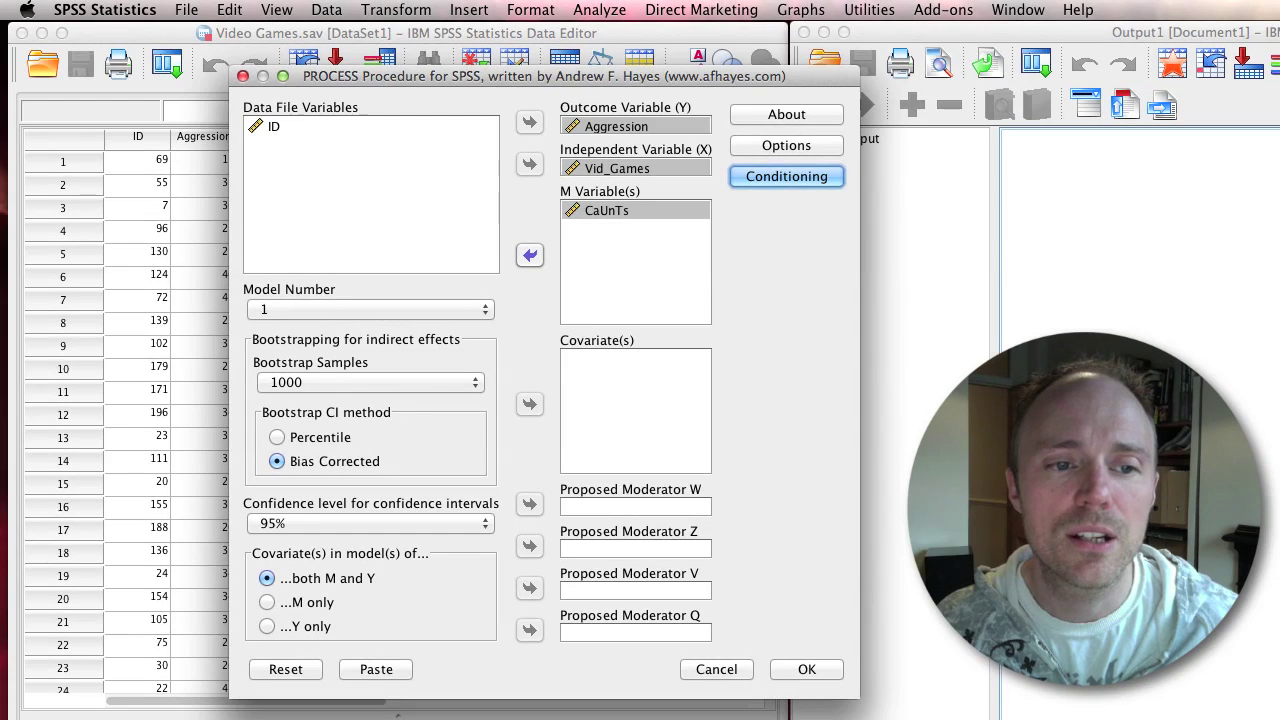
{"action": "left_click", "coordinate": [782, 672]}
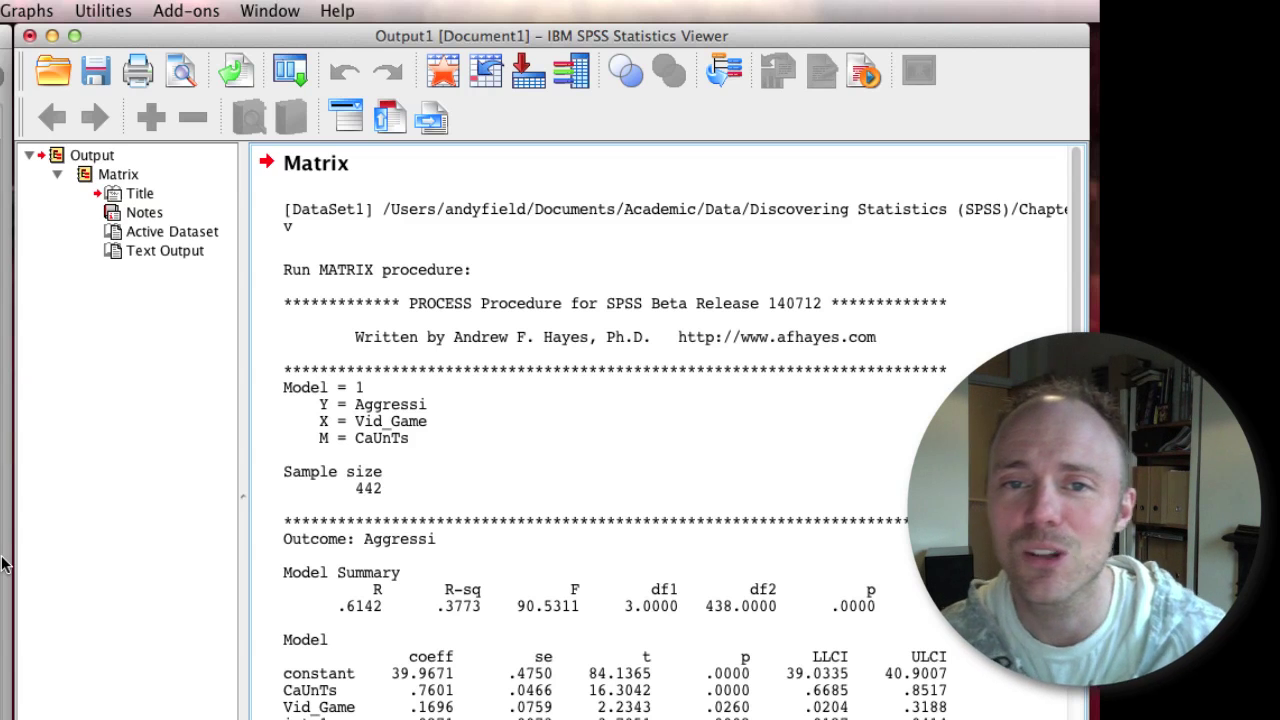
Examine the moderation output's model coefficients, the interaction term and the conditional effects of X on Y at values of the moderator.
{"action": "left_click", "coordinate": [466, 456]}
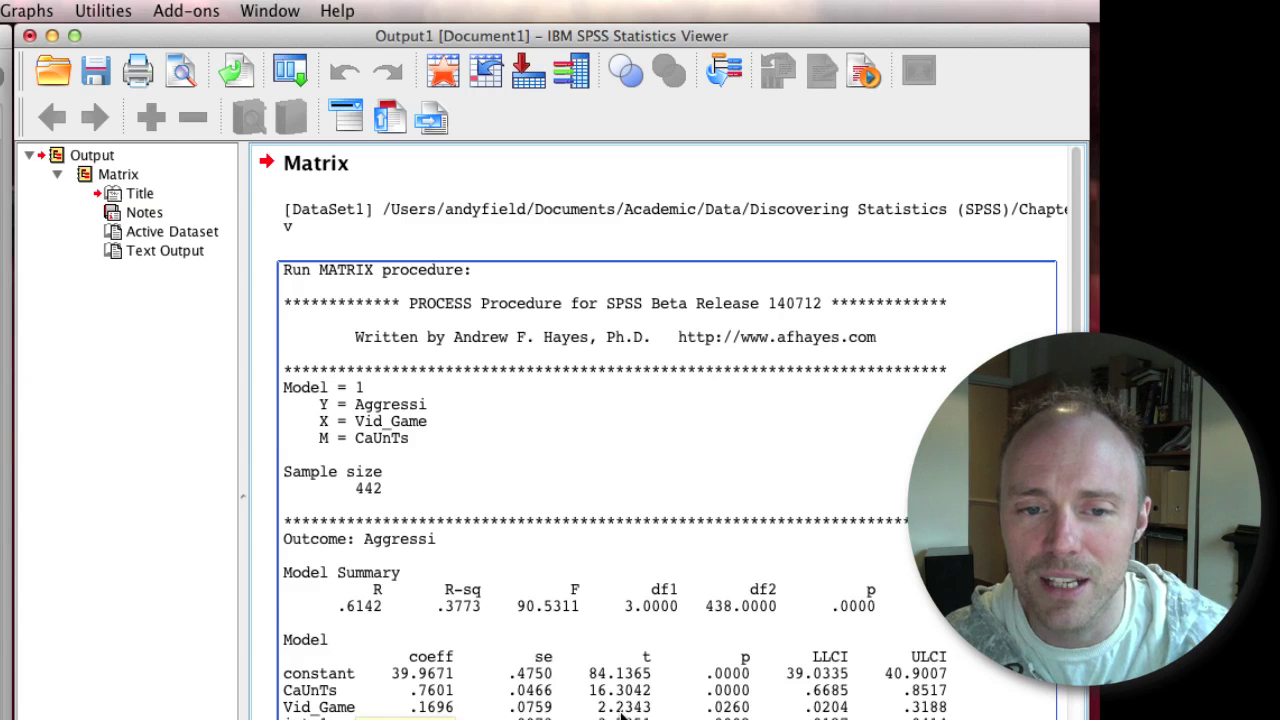
{"action": "scroll", "coordinate": [622, 715], "scroll_direction": "down", "scroll_amount": 1}
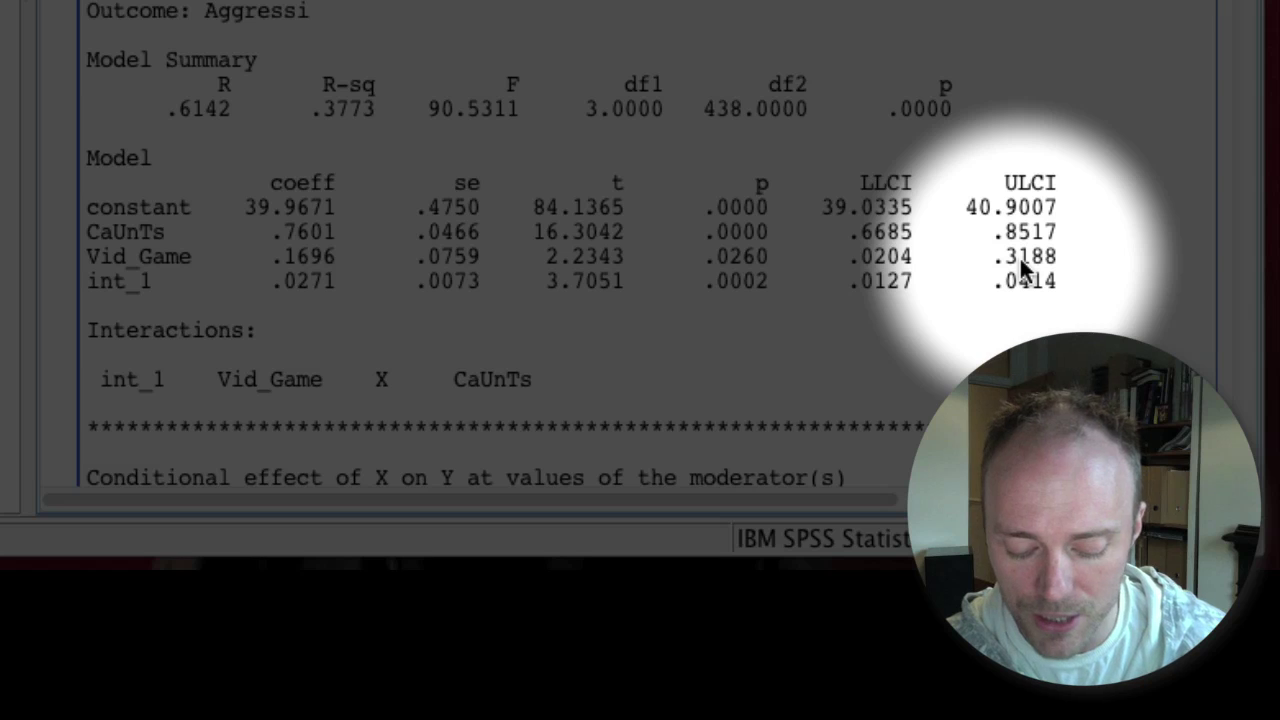
{"action": "scroll", "coordinate": [1019, 255], "scroll_direction": "down", "scroll_amount": 6}
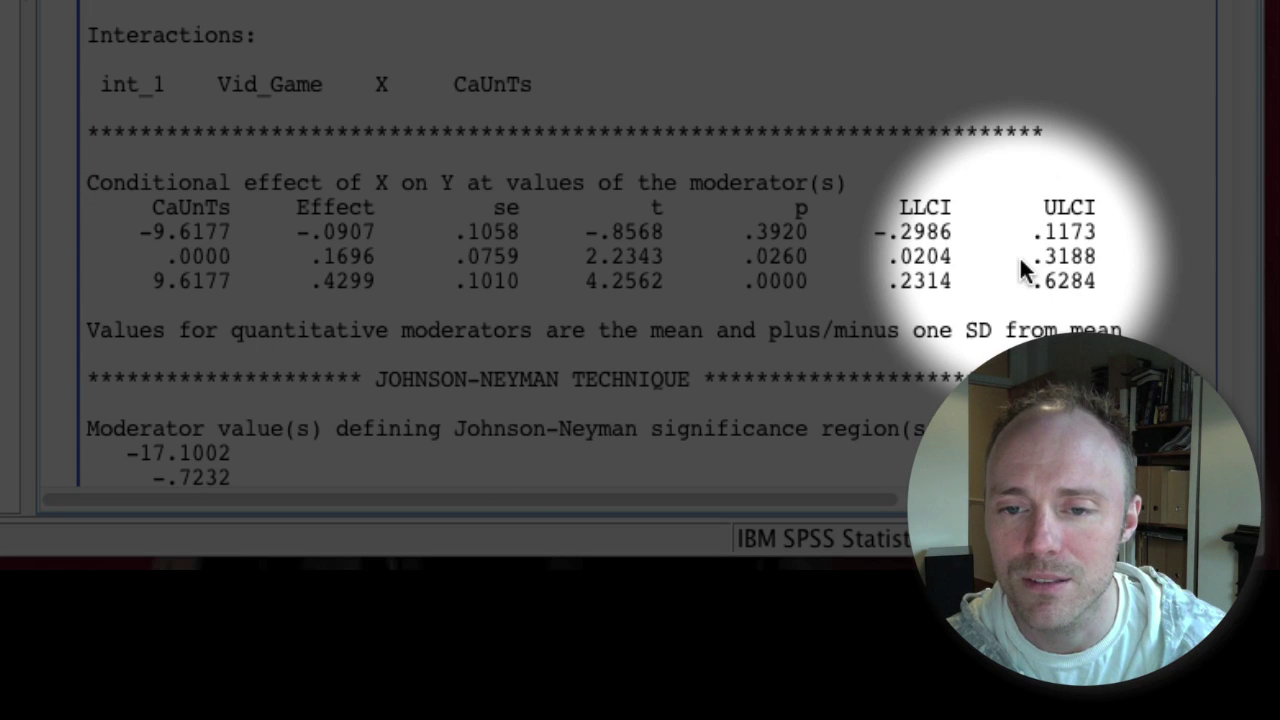
{"action": "scroll", "coordinate": [1025, 270], "scroll_direction": "down", "scroll_amount": 1}
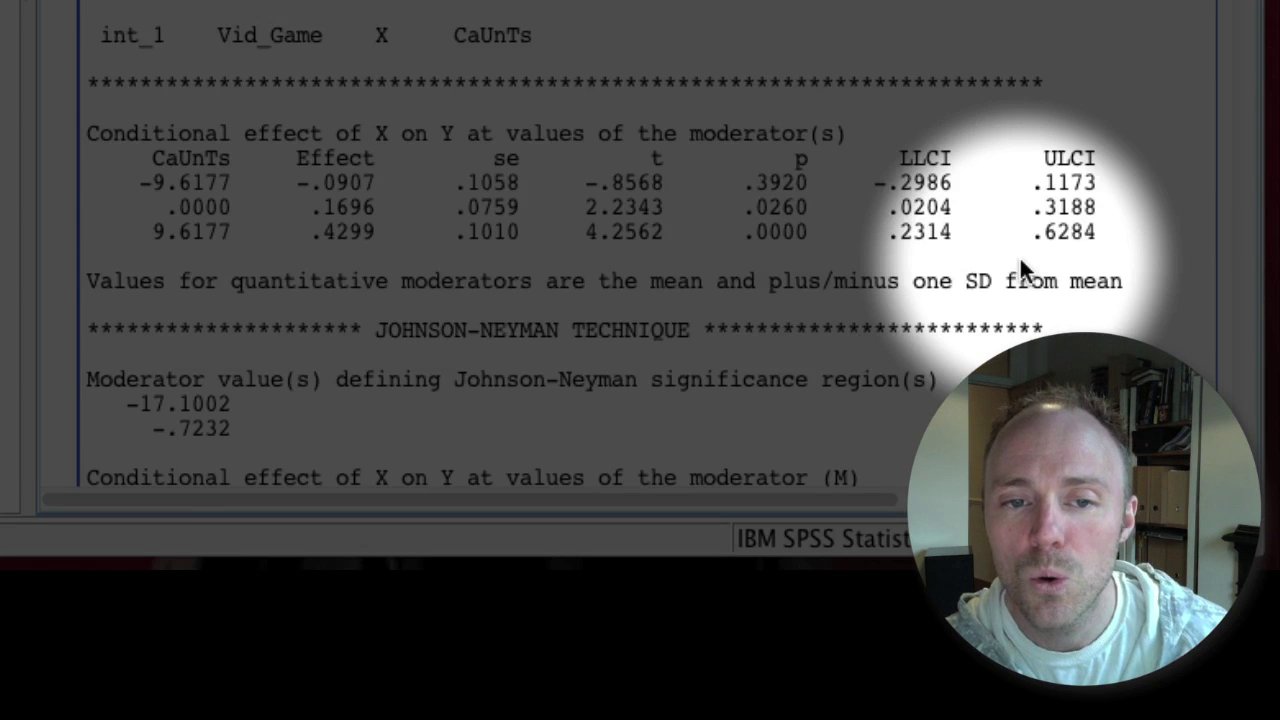
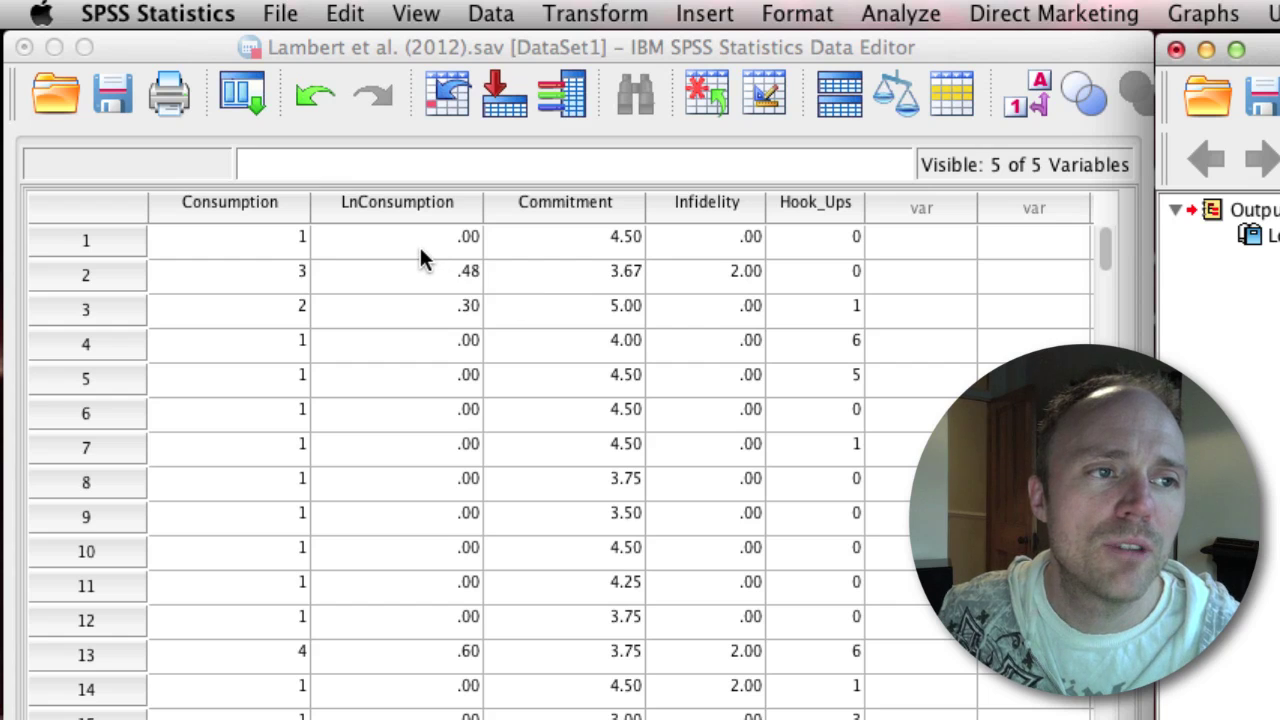
Open the PROCESS regression procedure for the Lambert et al. (2012) data and choose model number 4.
{"action": "mouse_move", "coordinate": [394, 203]}
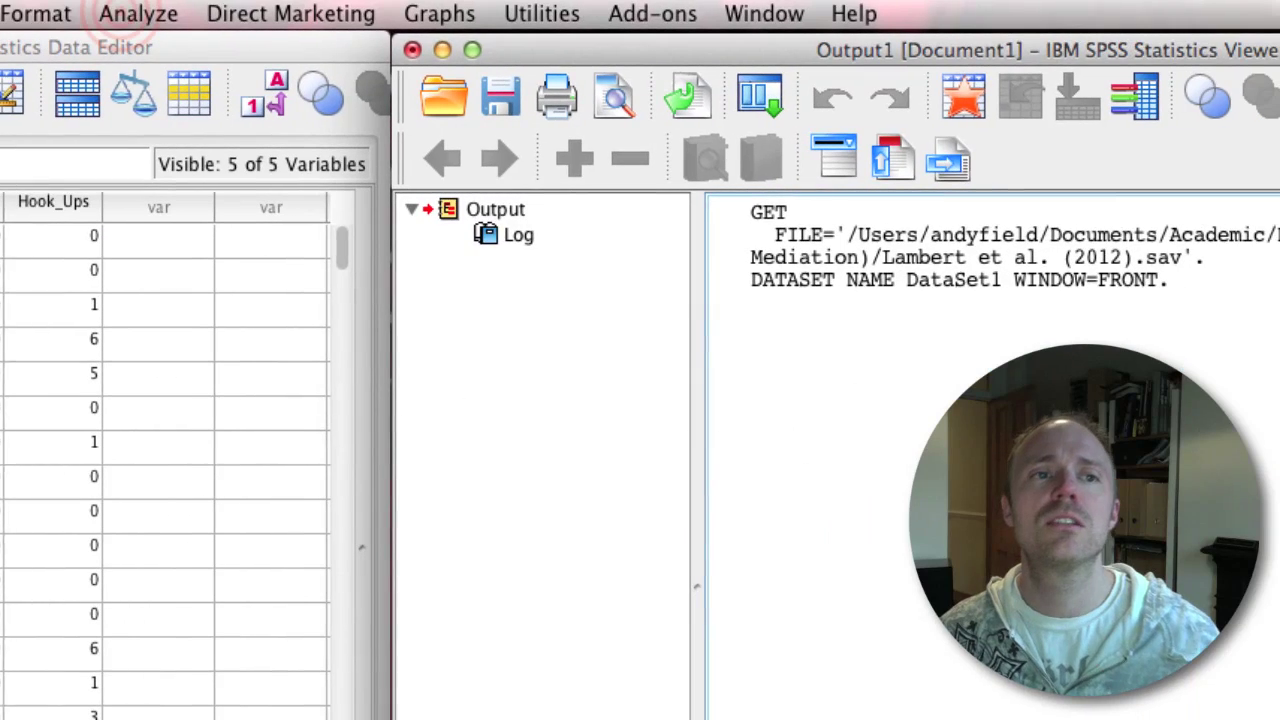
{"action": "left_click", "coordinate": [118, 22]}
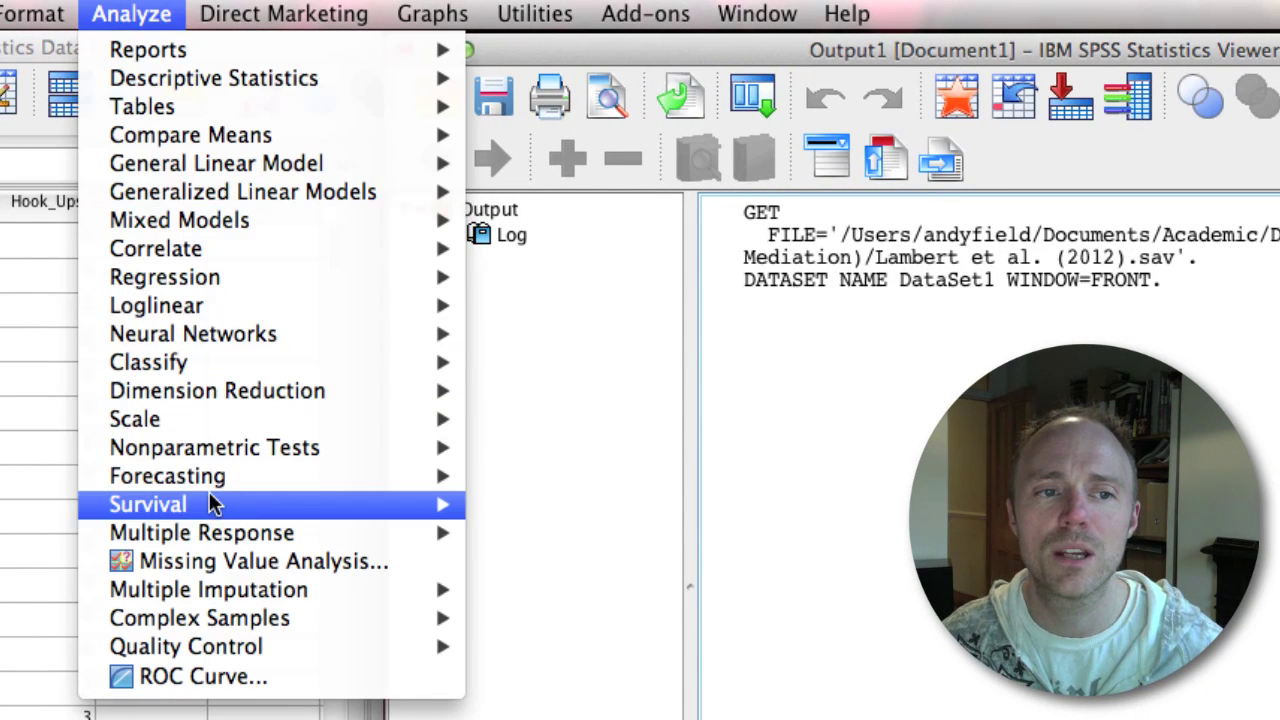
{"action": "mouse_move", "coordinate": [221, 398]}
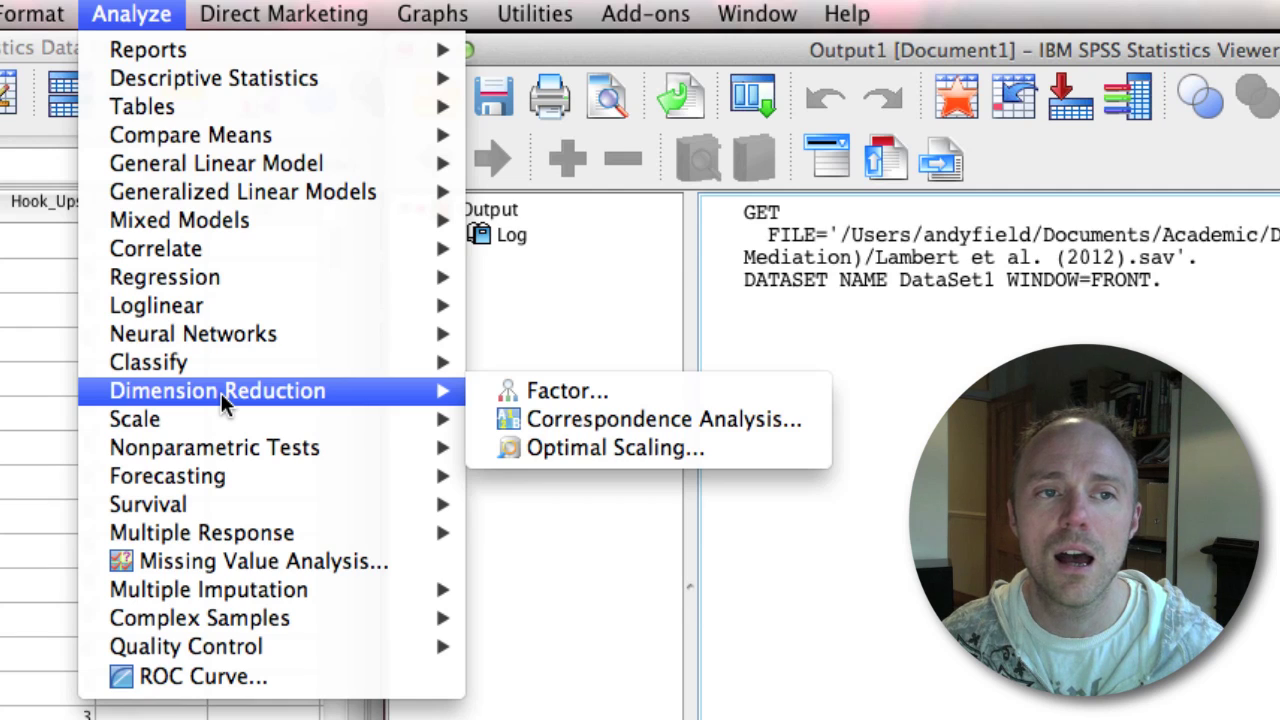
{"action": "mouse_move", "coordinate": [230, 287]}
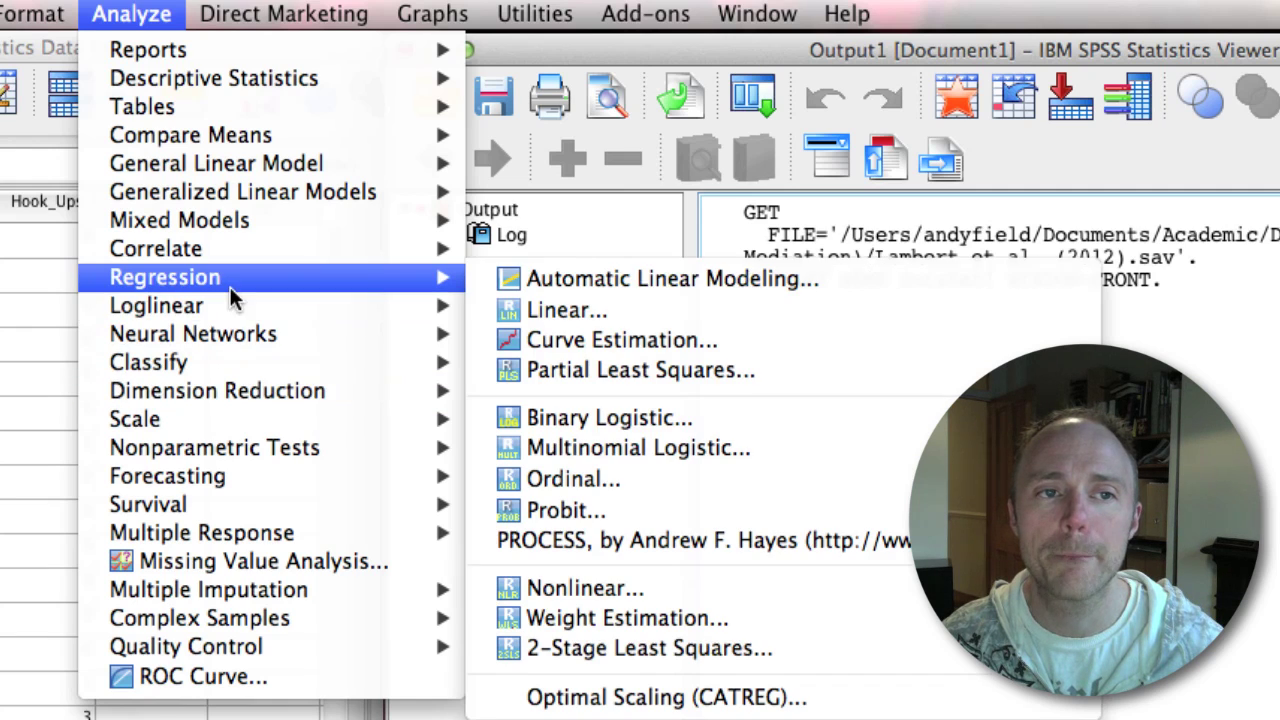
{"action": "left_click", "coordinate": [621, 542]}
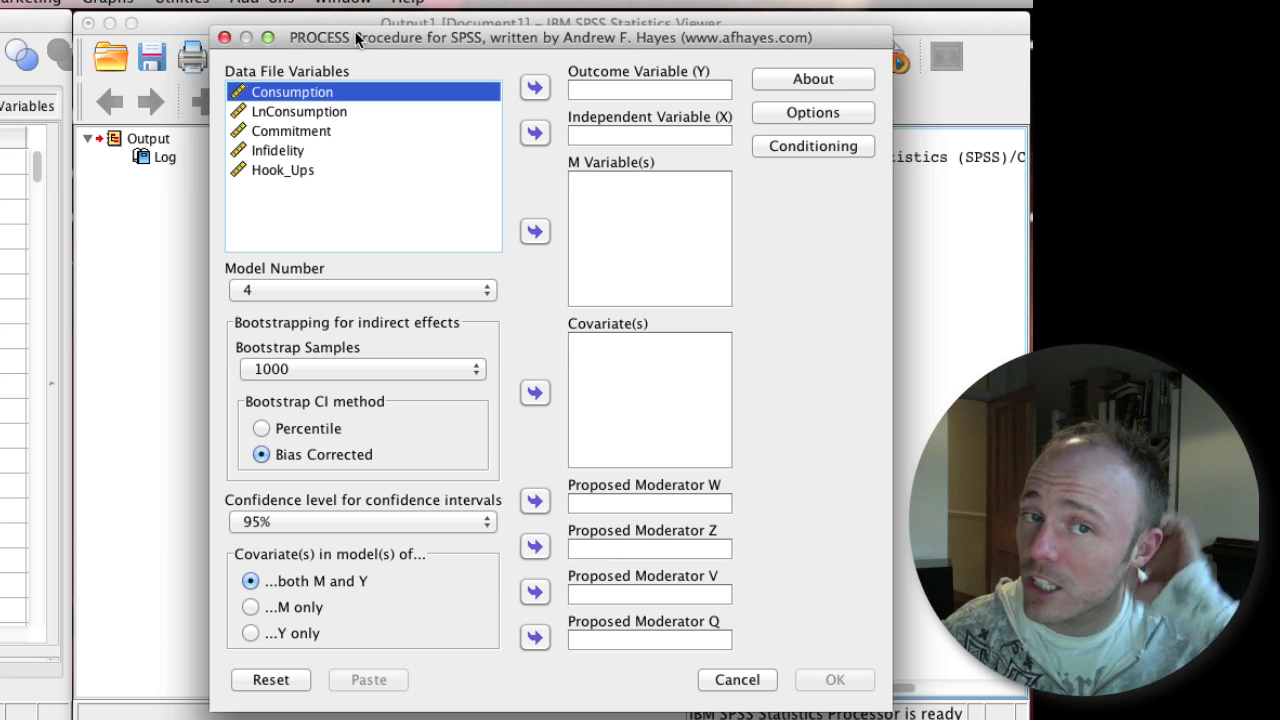
{"action": "left_click", "coordinate": [356, 289]}
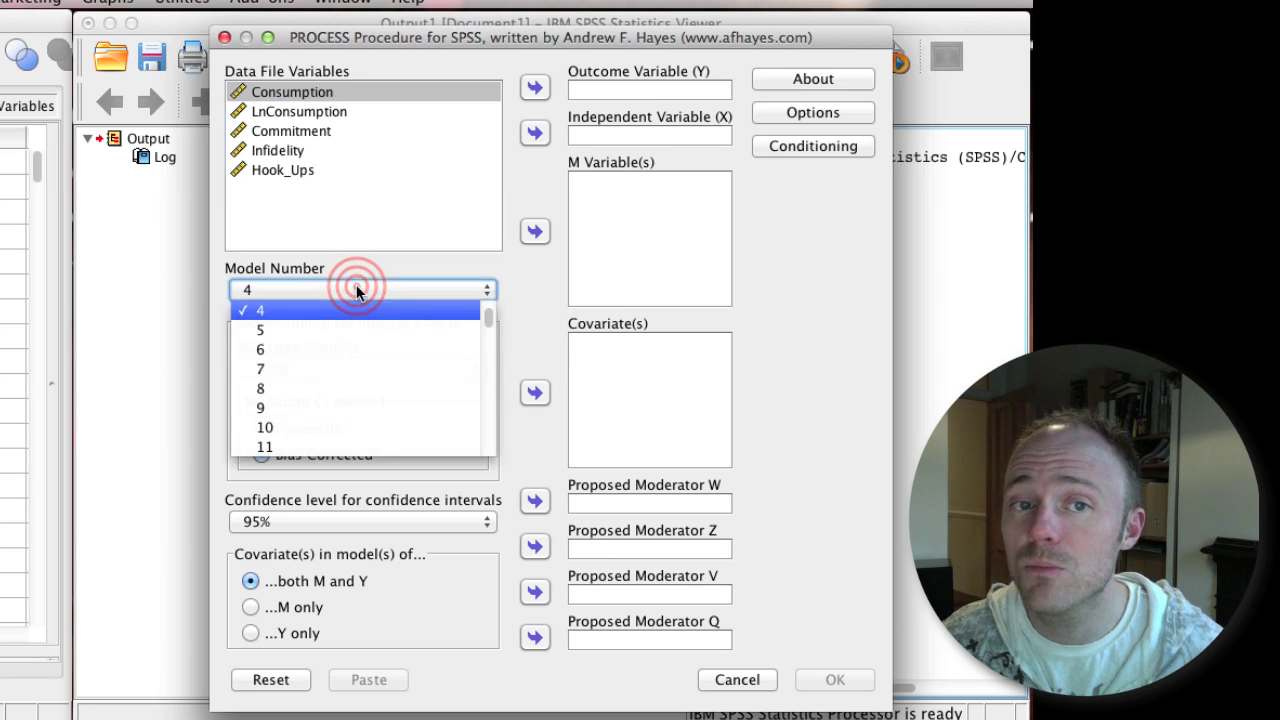
{"action": "left_click", "coordinate": [352, 312]}
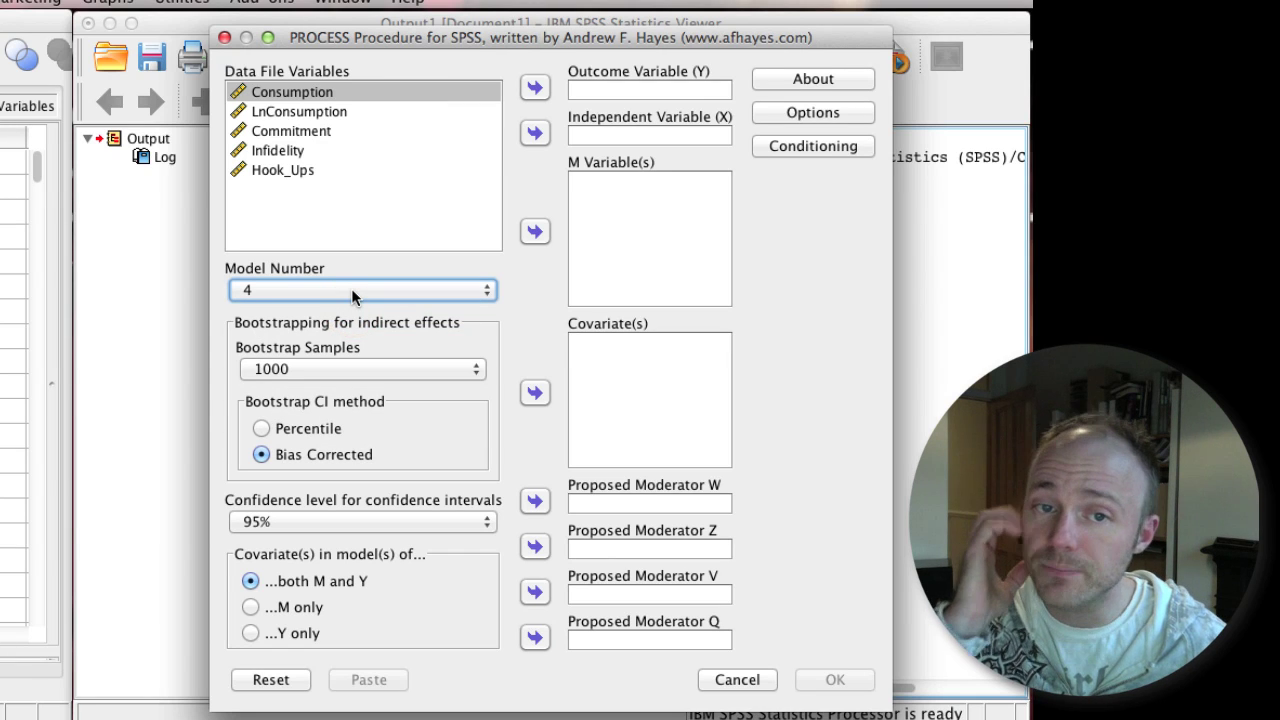
Assign Infidelity as the outcome variable (Y) and LnConsumption as the independent variable (X) of the PROCESS model.
{"action": "left_click", "coordinate": [595, 90]}
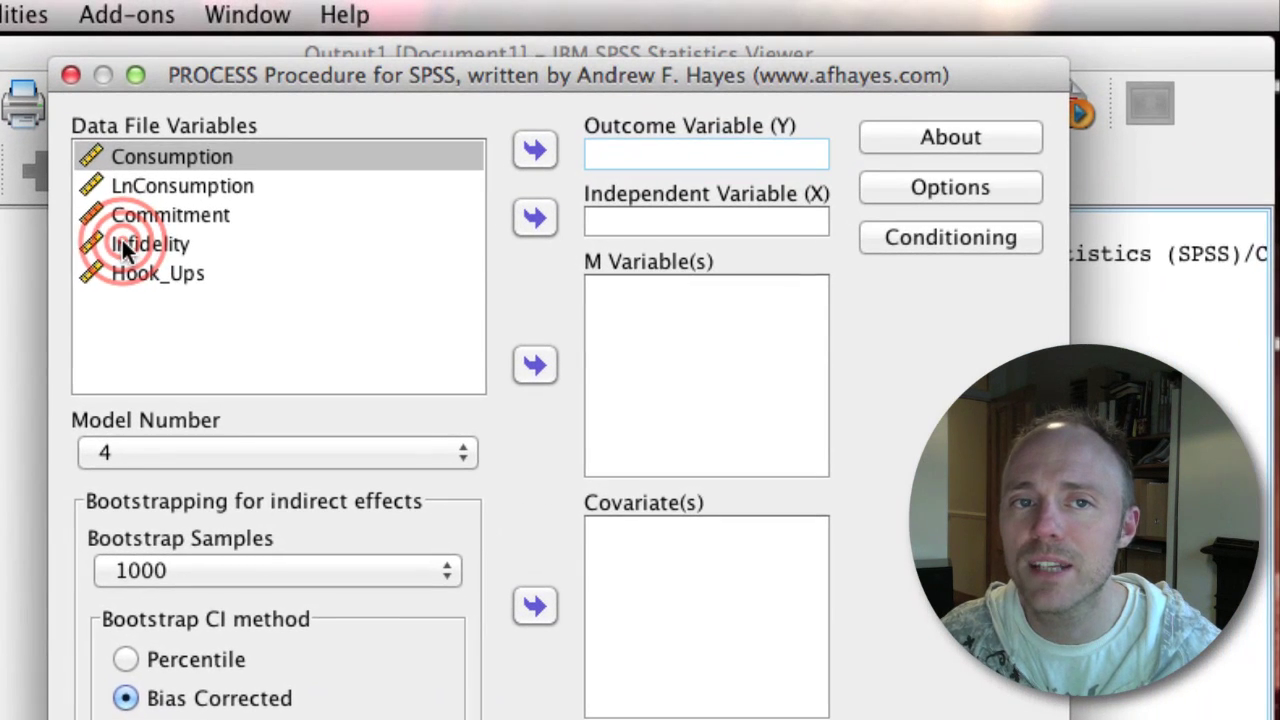
{"action": "left_click", "coordinate": [259, 149]}
{"action": "left_click", "coordinate": [535, 150]}
{"action": "left_click", "coordinate": [632, 215]}
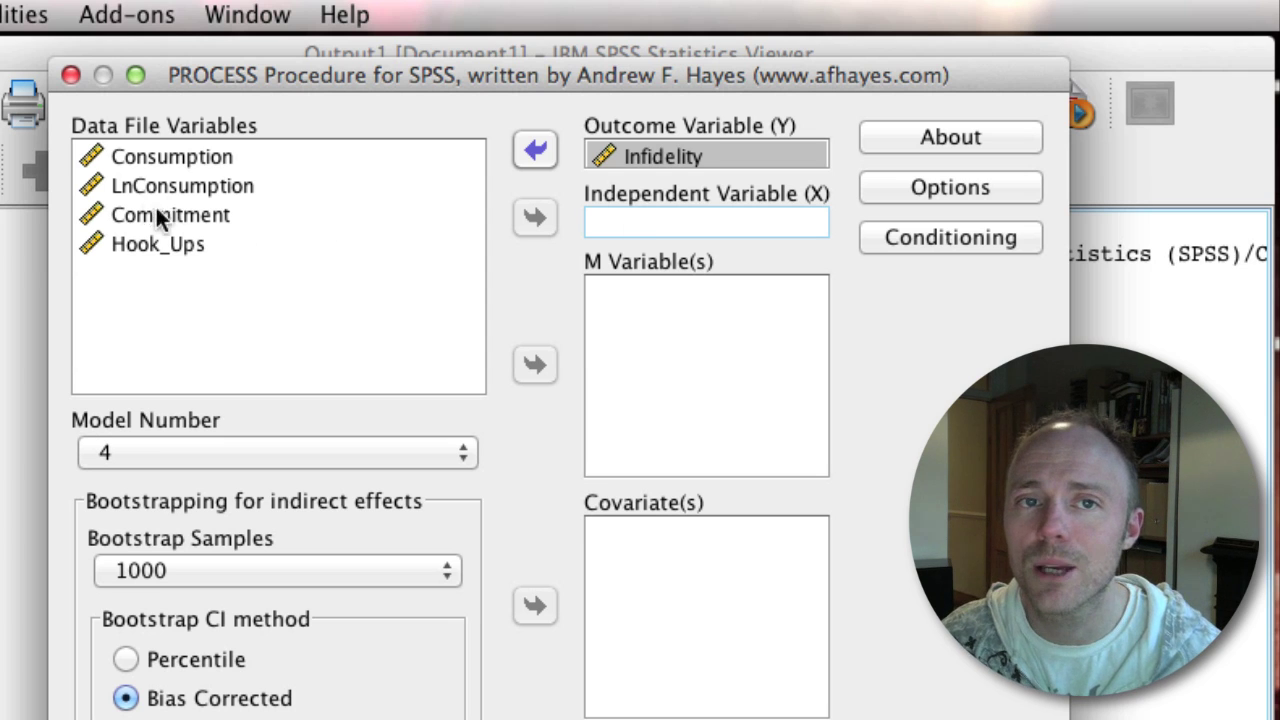
{"action": "left_click", "coordinate": [151, 185]}
{"action": "left_click", "coordinate": [535, 215]}
Assign Commitment as the M variable of the PROCESS model.
{"action": "left_click", "coordinate": [626, 300]}
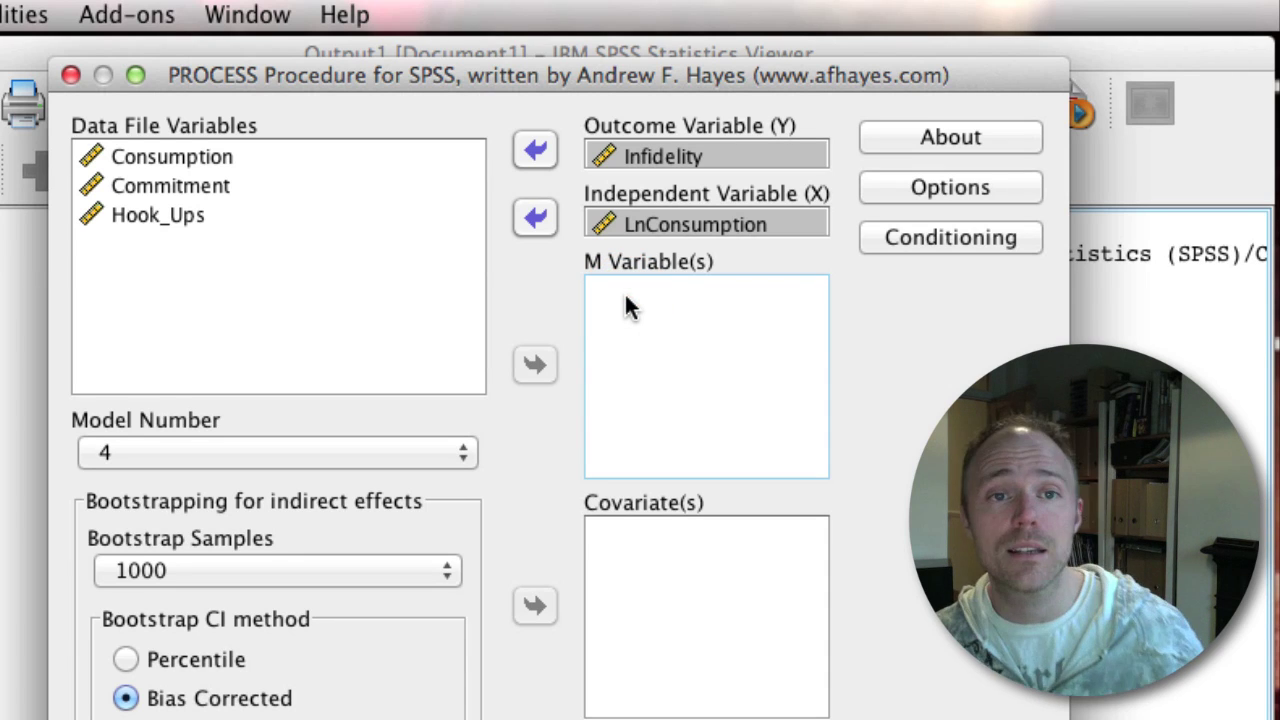
{"action": "left_click", "coordinate": [143, 186]}
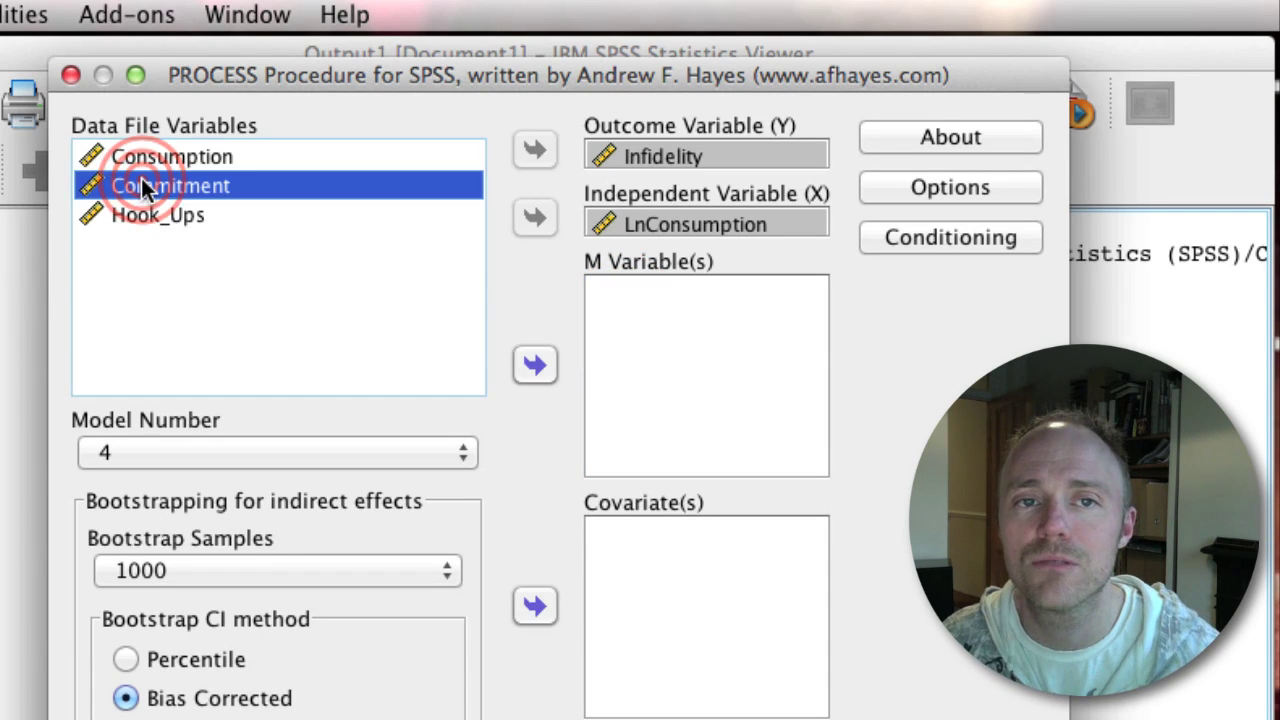
{"action": "left_click", "coordinate": [533, 363]}
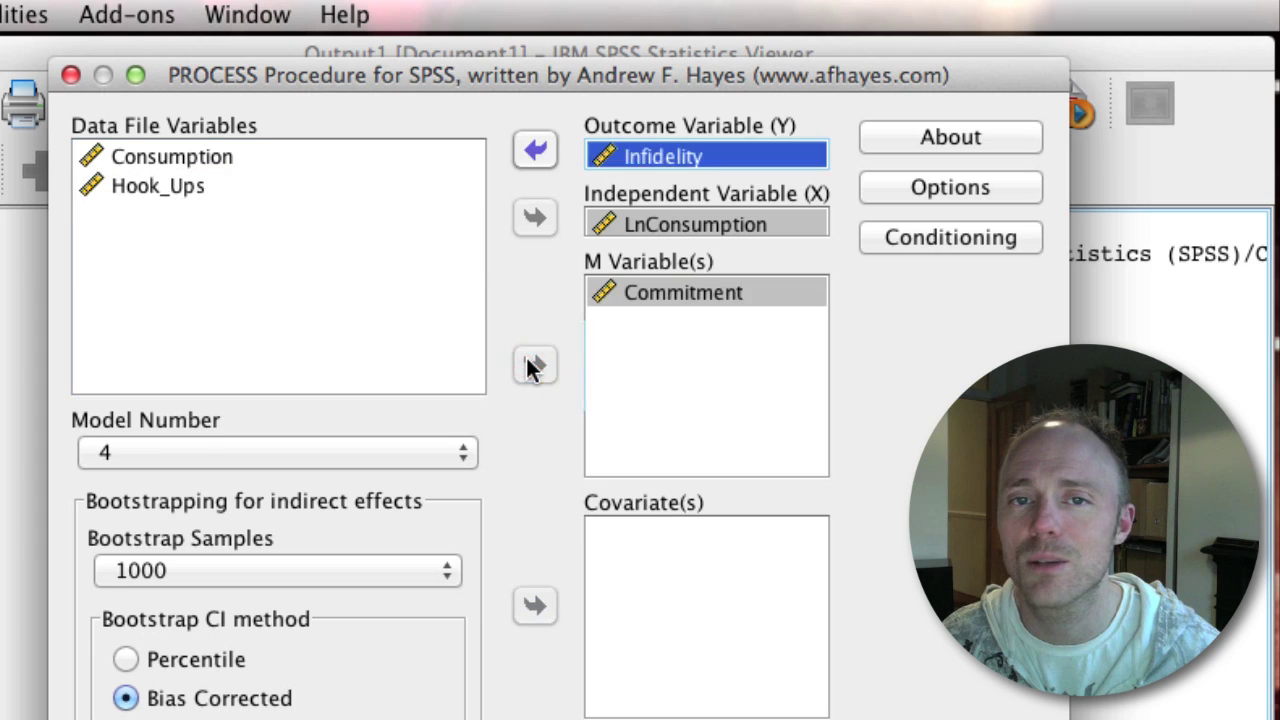
{"action": "left_click", "coordinate": [683, 410]}
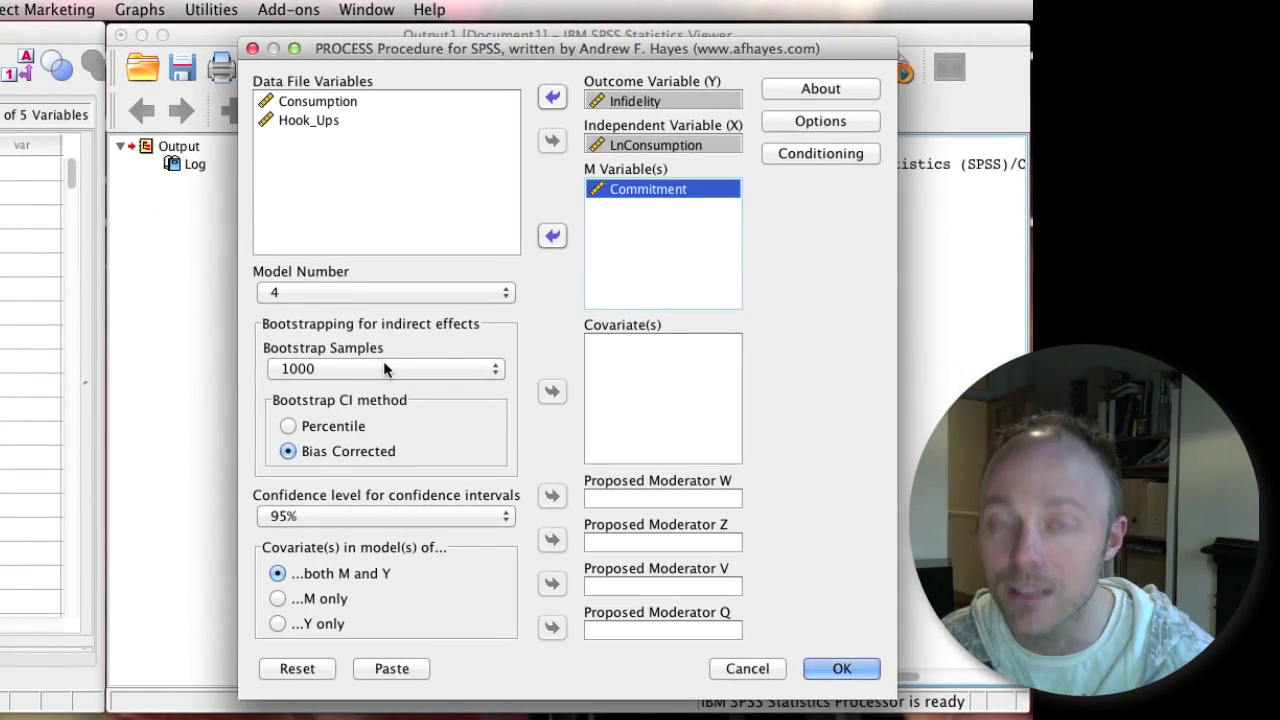
Enable Effect size, Total effect model and Compare indirect effects in the PROCESS options and run the mediation analysis.
{"action": "left_click", "coordinate": [690, 50]}
{"action": "left_click_drag", "start_coordinate": [695, 52], "coordinate": [145, 40]}
{"action": "left_click", "coordinate": [302, 114]}
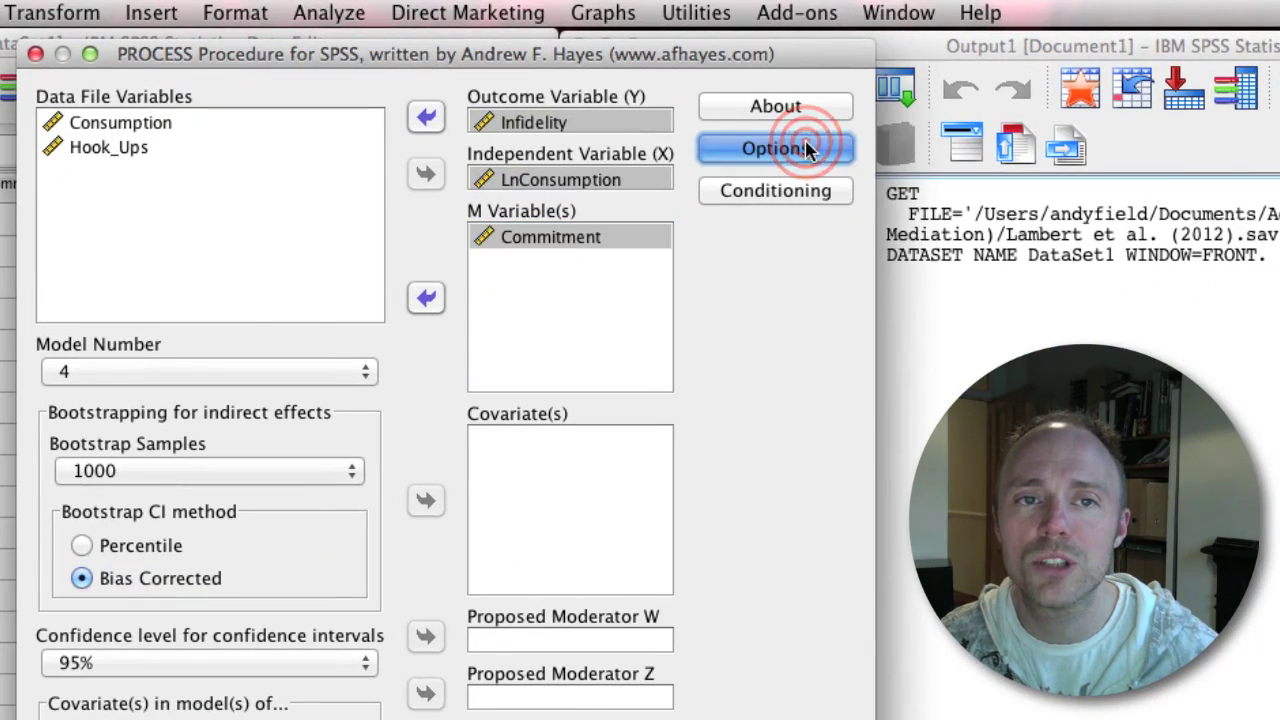
{"action": "left_click", "coordinate": [808, 148]}
{"action": "left_click_drag", "start_coordinate": [560, 263], "coordinate": [1214, 227]}
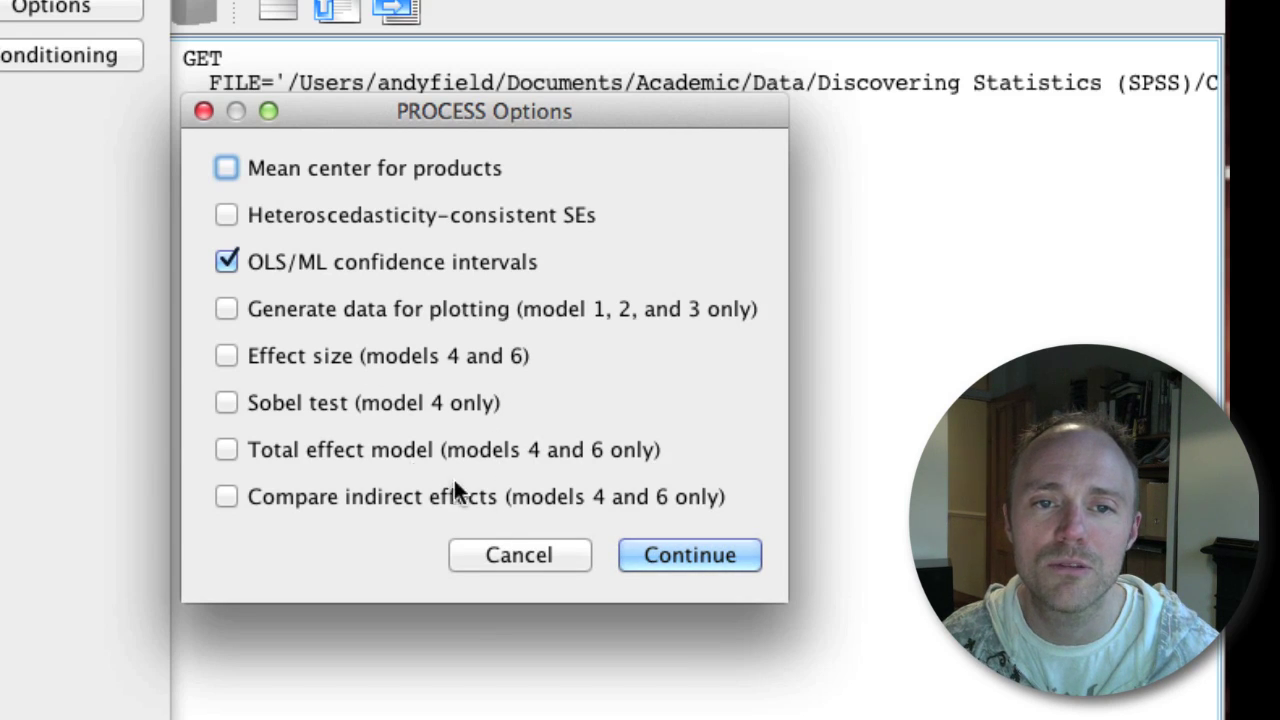
{"action": "left_click", "coordinate": [226, 352]}
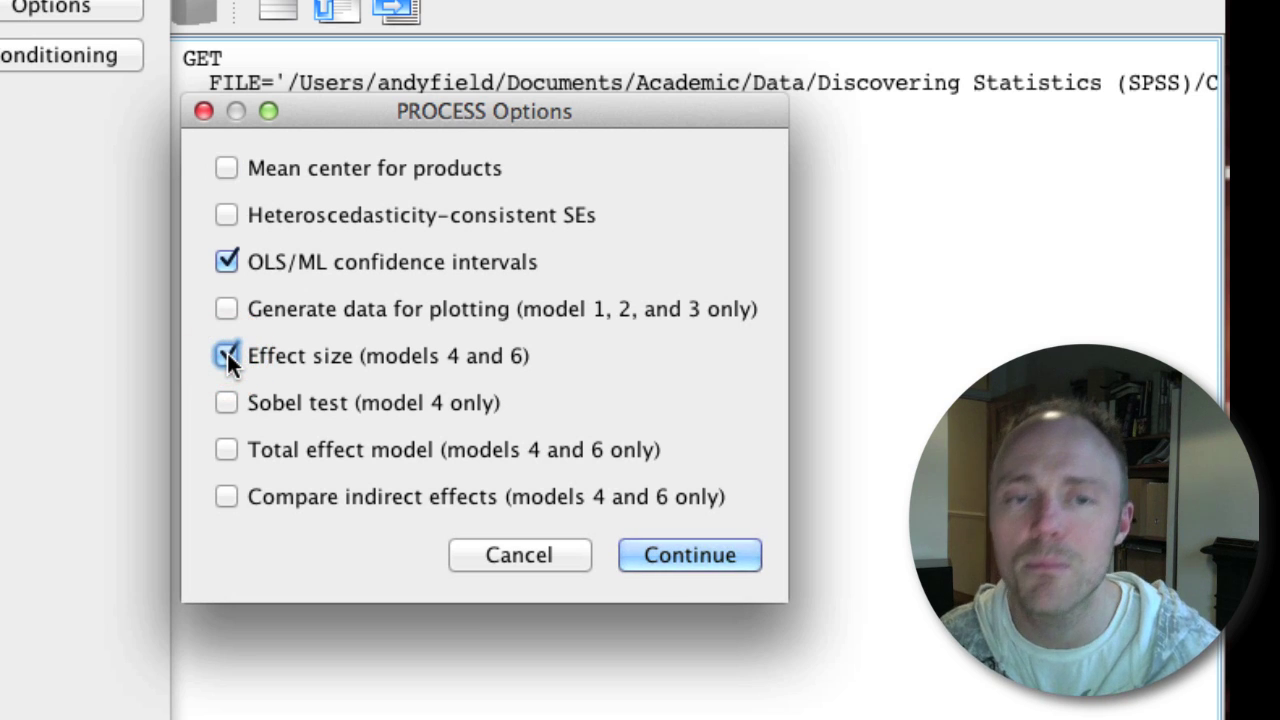
{"action": "left_click", "coordinate": [226, 450]}
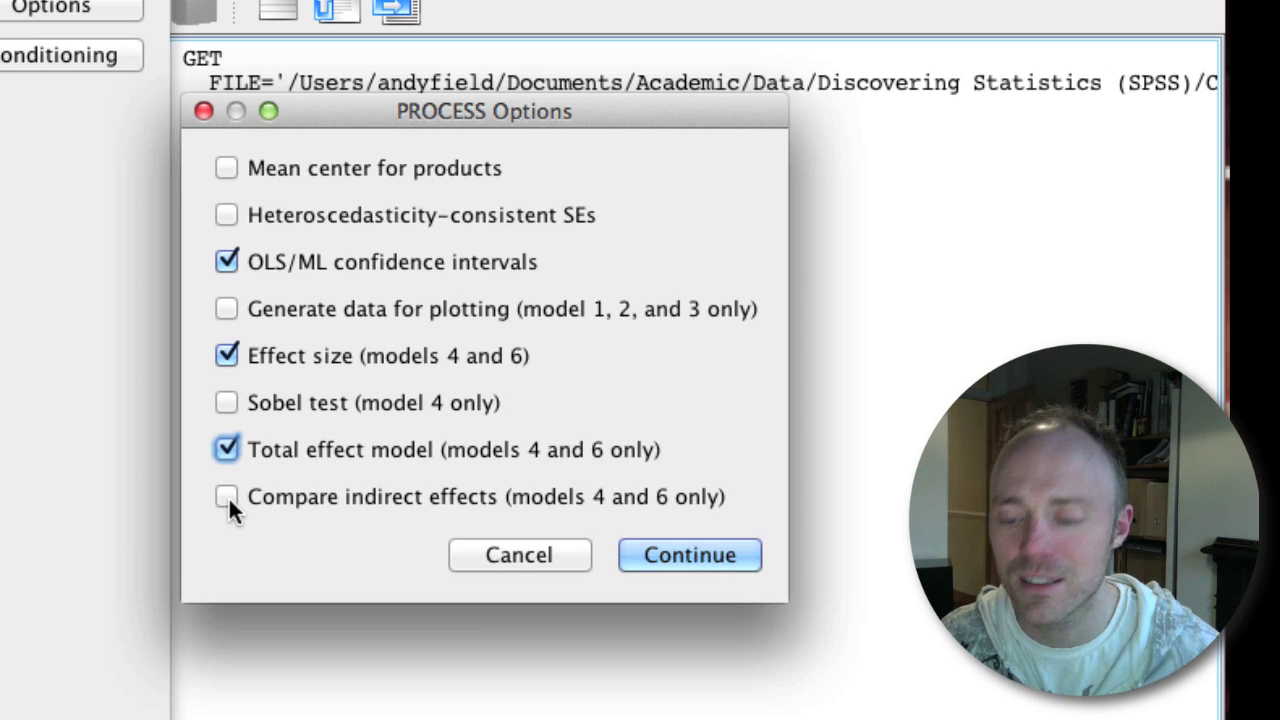
{"action": "left_click", "coordinate": [228, 496]}
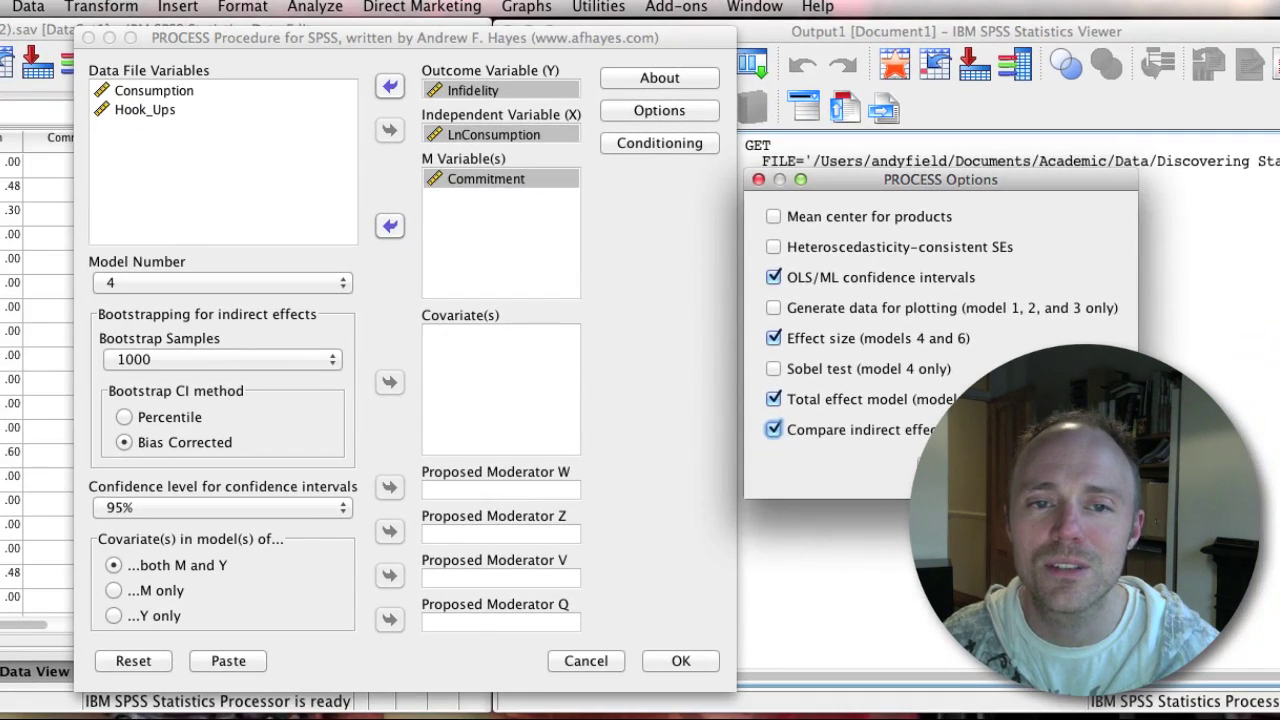
{"action": "left_click", "coordinate": [711, 550]}
{"action": "left_click", "coordinate": [679, 664]}
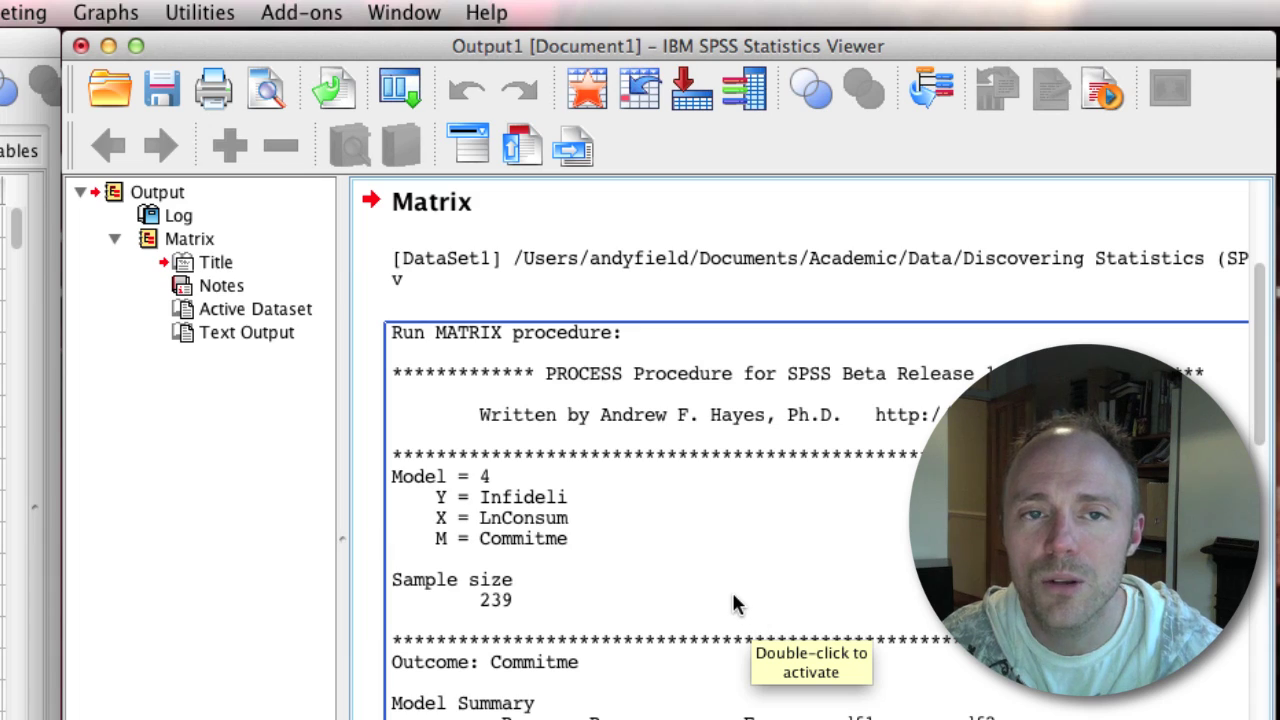
Examine the mediation output from the Commitment and Infidelity models through the total, direct and indirect effects to the effect sizes and analysis notes.
{"action": "scroll", "coordinate": [733, 603], "scroll_direction": "down", "scroll_amount": 4}
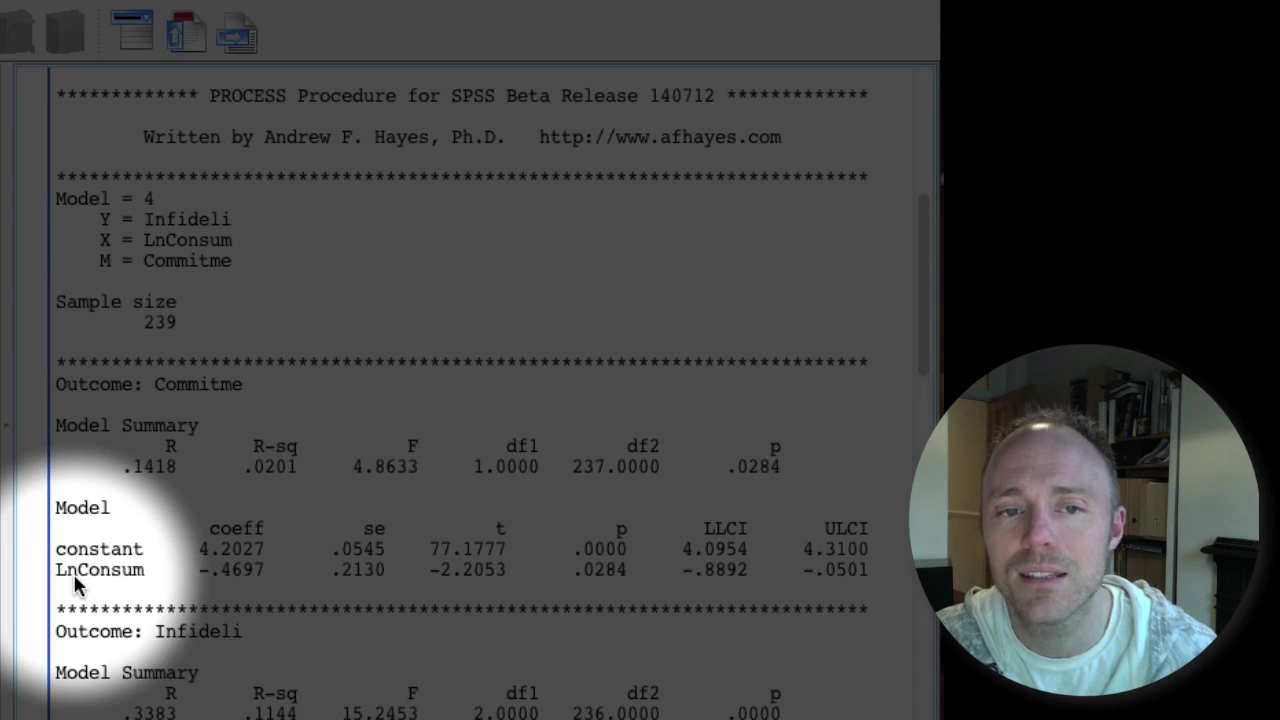
{"action": "scroll", "coordinate": [73, 572], "scroll_direction": "down", "scroll_amount": 3}
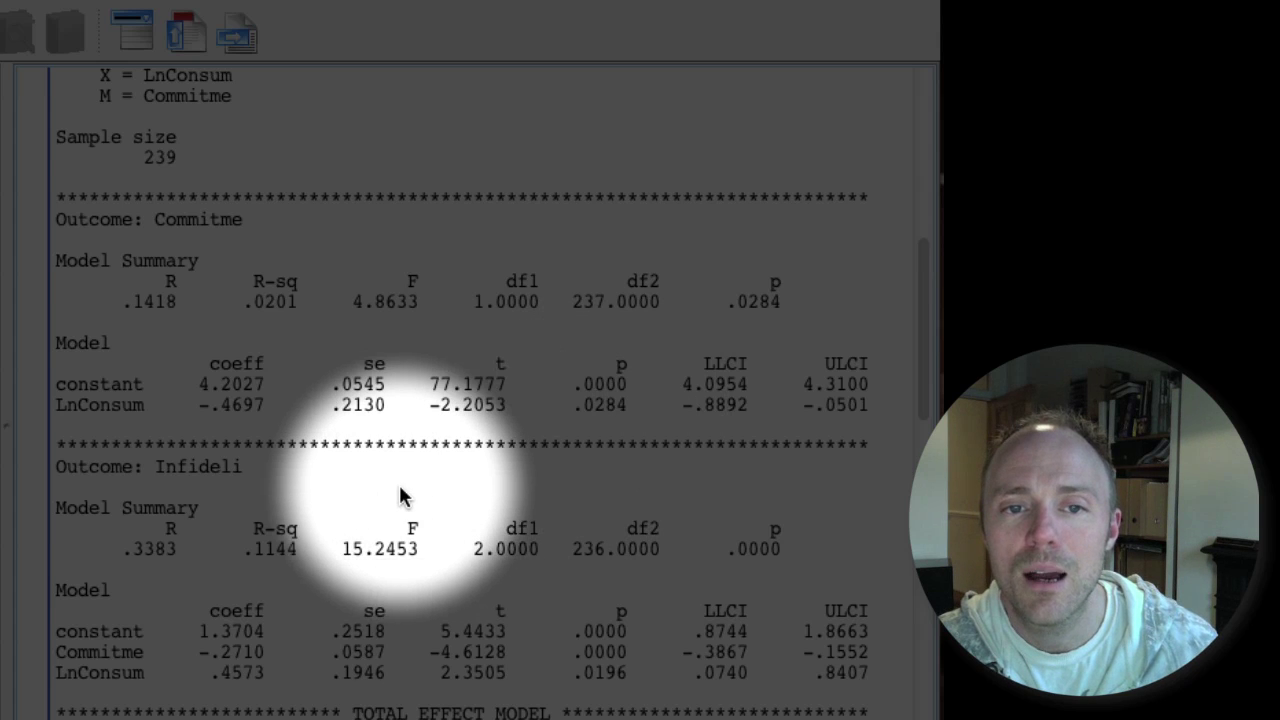
{"action": "scroll", "coordinate": [399, 484], "scroll_direction": "down", "scroll_amount": 3}
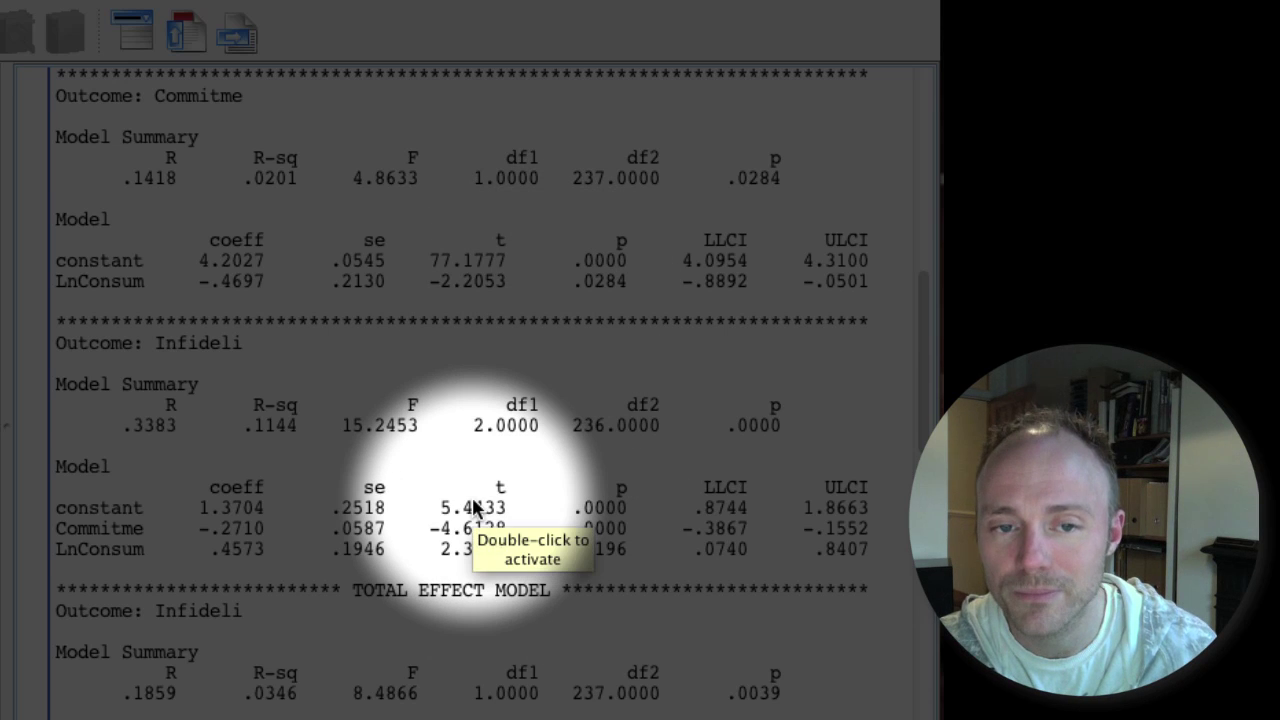
{"action": "scroll", "coordinate": [474, 508], "scroll_direction": "down", "scroll_amount": 5}
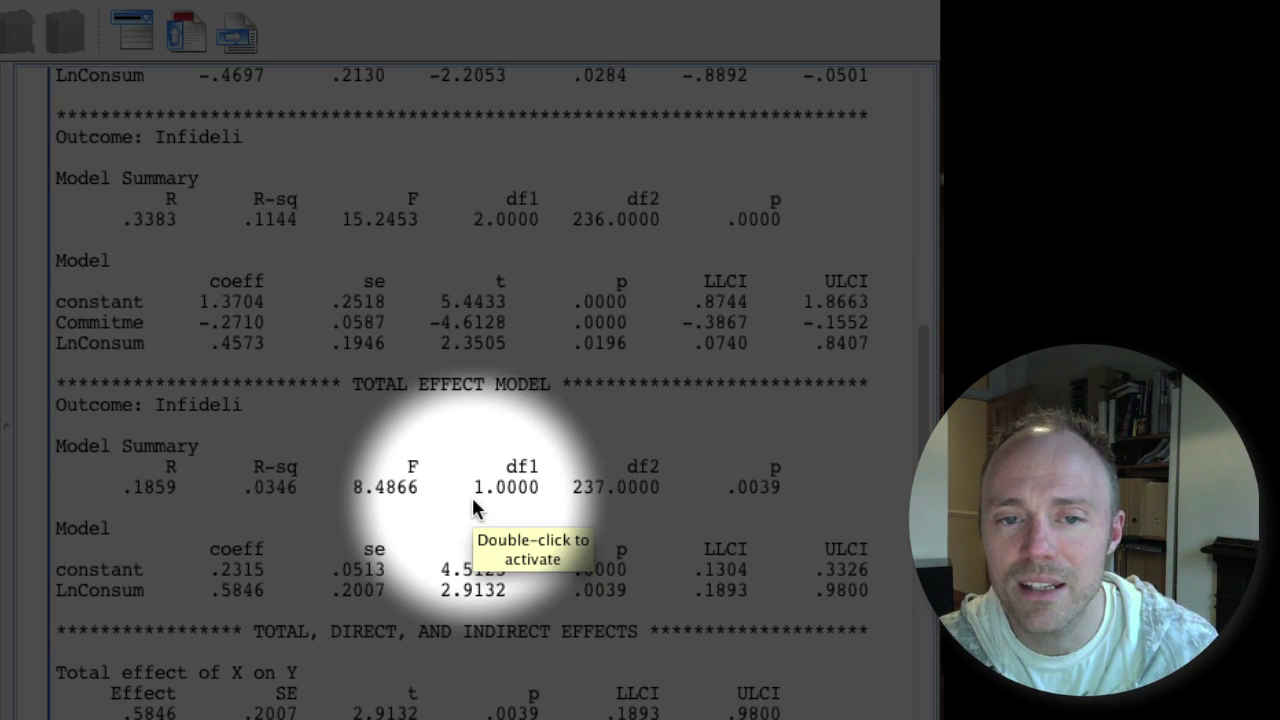
{"action": "scroll", "coordinate": [474, 508], "scroll_direction": "down", "scroll_amount": 4}
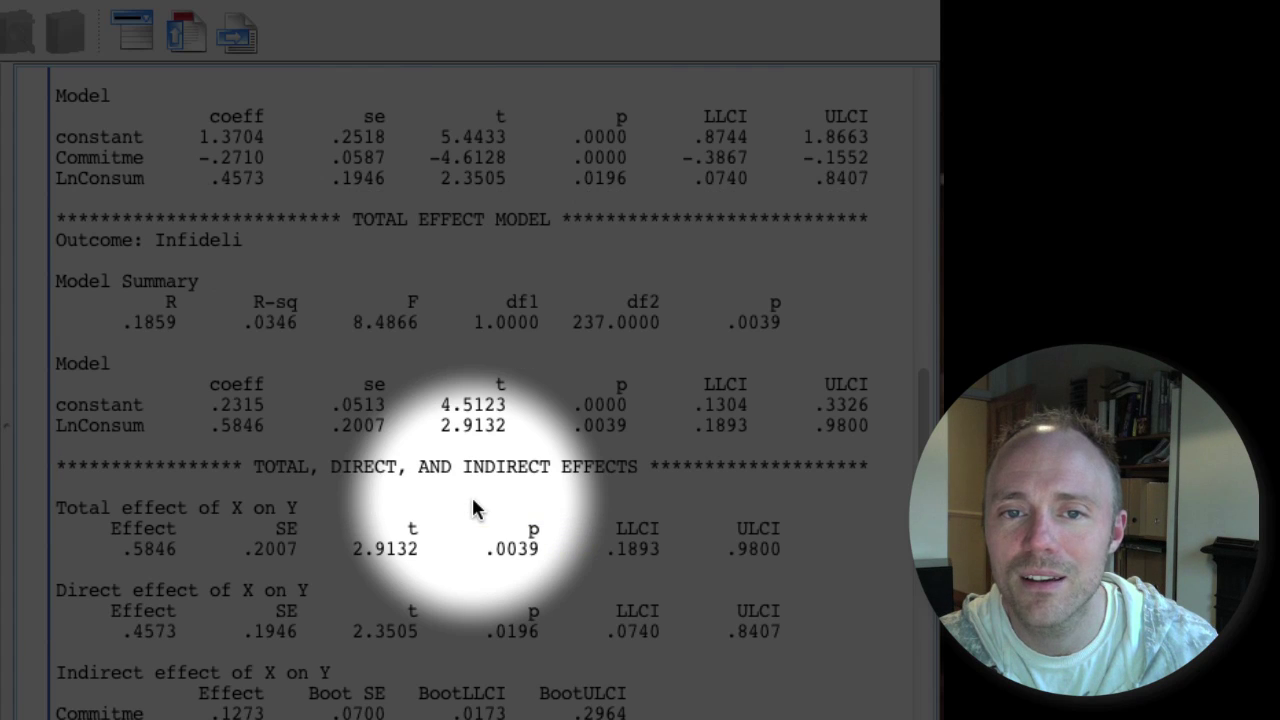
{"action": "scroll", "coordinate": [474, 508], "scroll_direction": "down", "scroll_amount": 5}
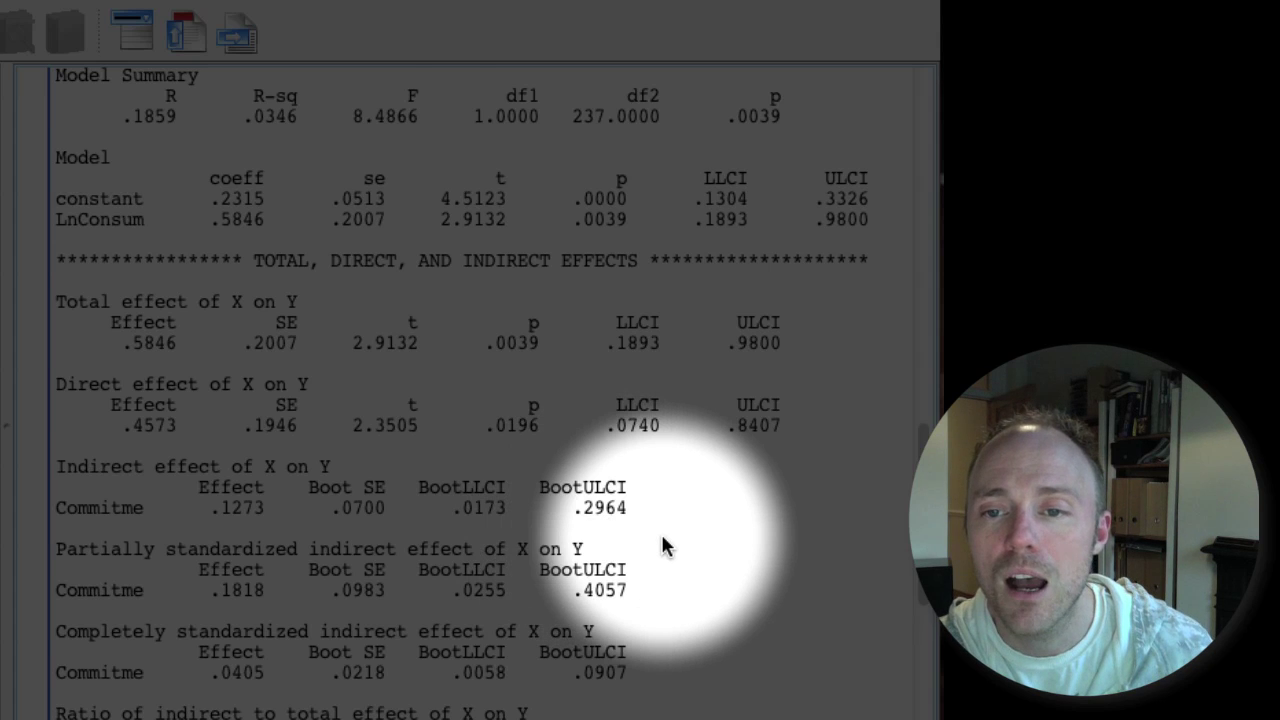
{"action": "scroll", "coordinate": [662, 545], "scroll_direction": "down", "scroll_amount": 4}
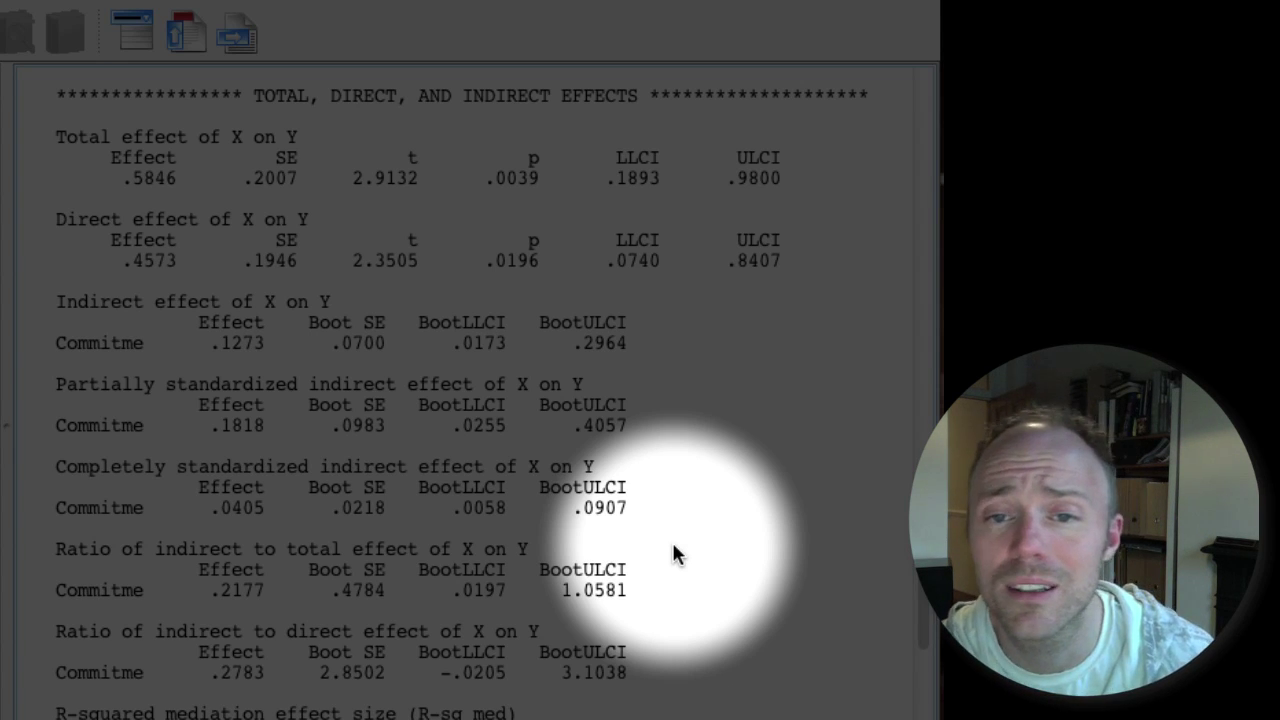
{"action": "scroll", "coordinate": [673, 546], "scroll_direction": "down", "scroll_amount": 7}
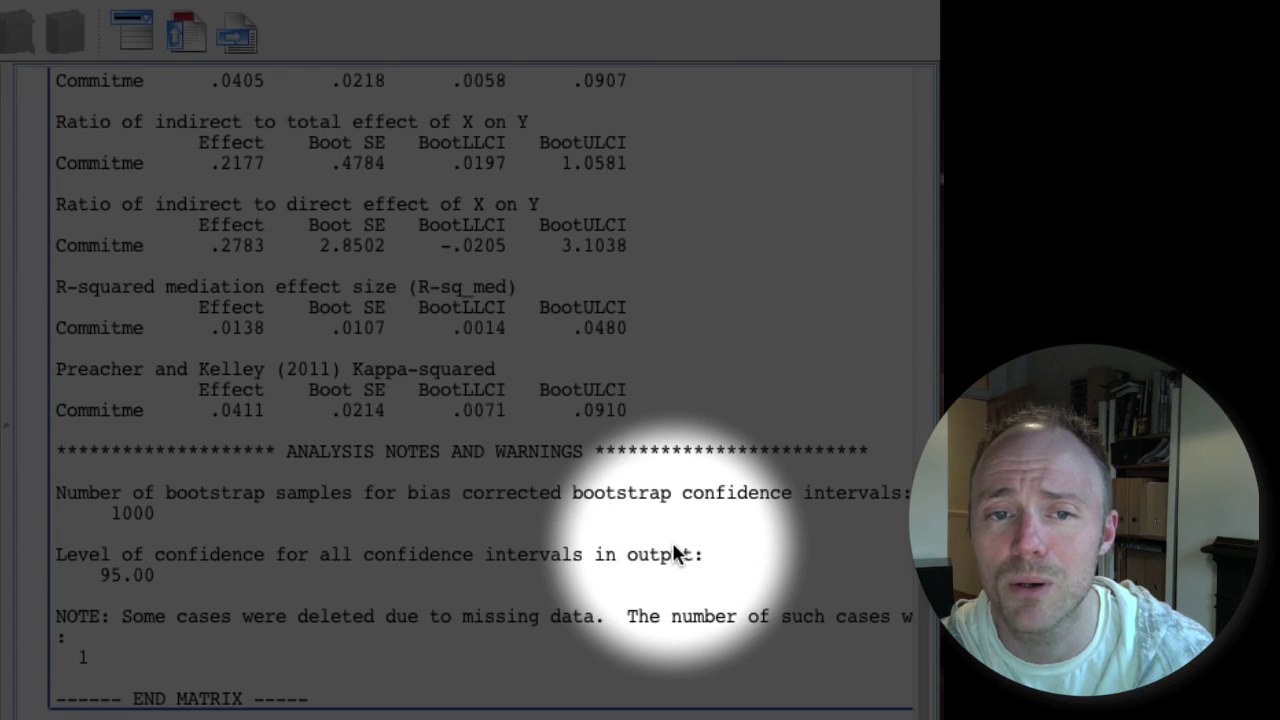